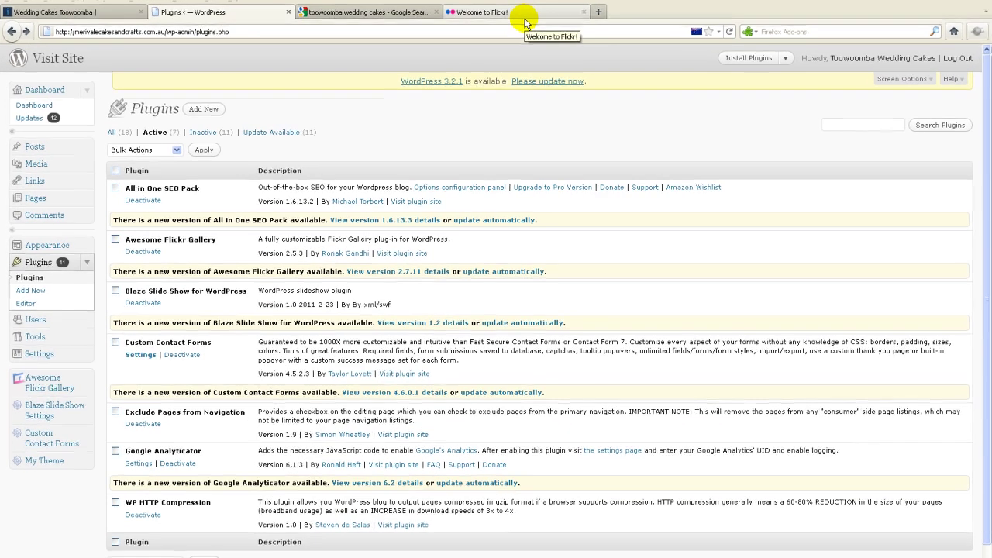
Switch to the Flickr home page showing the account's wedding photostream
click(523, 30)
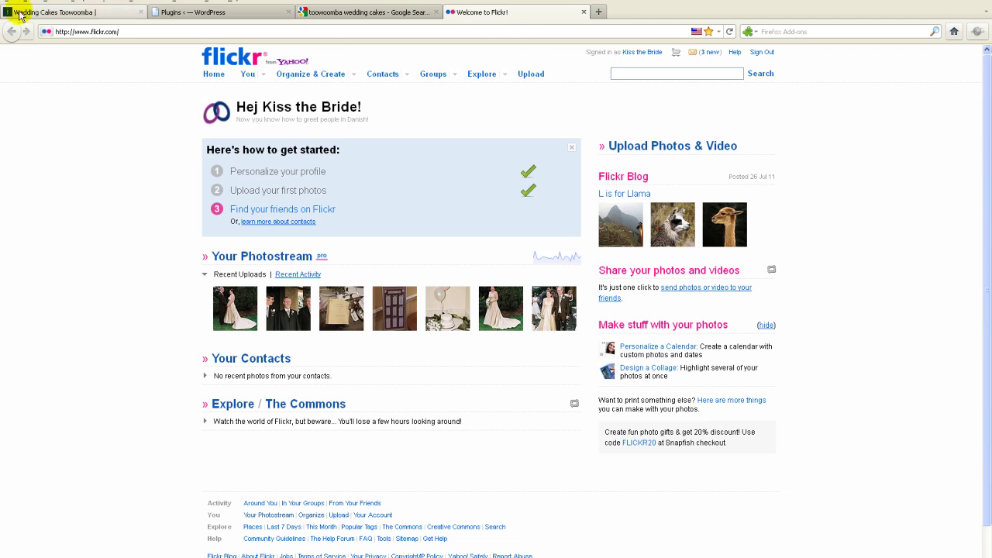
click(107, 12)
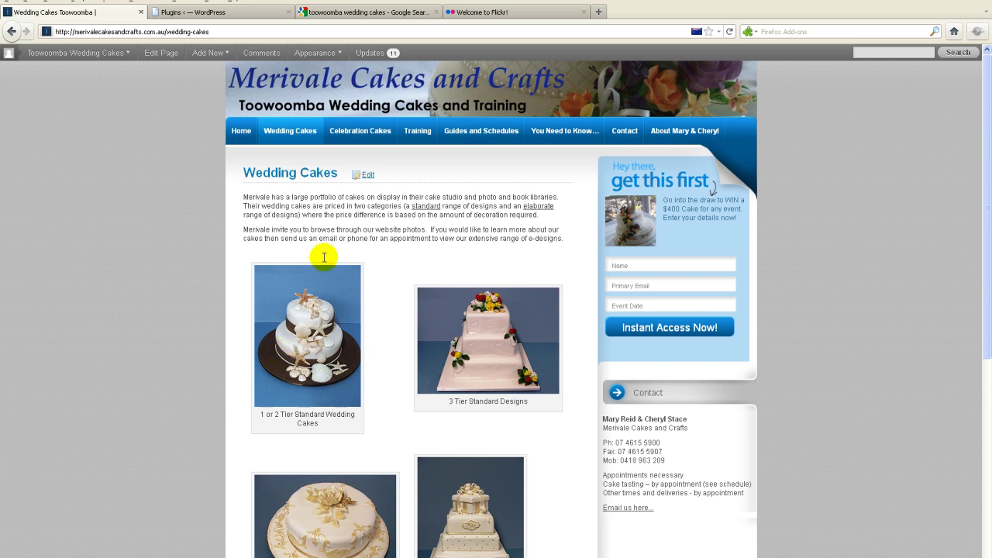
Move through the Flickr and Wedding Cakes tabs, ending on the WordPress Plugins list
click(478, 14)
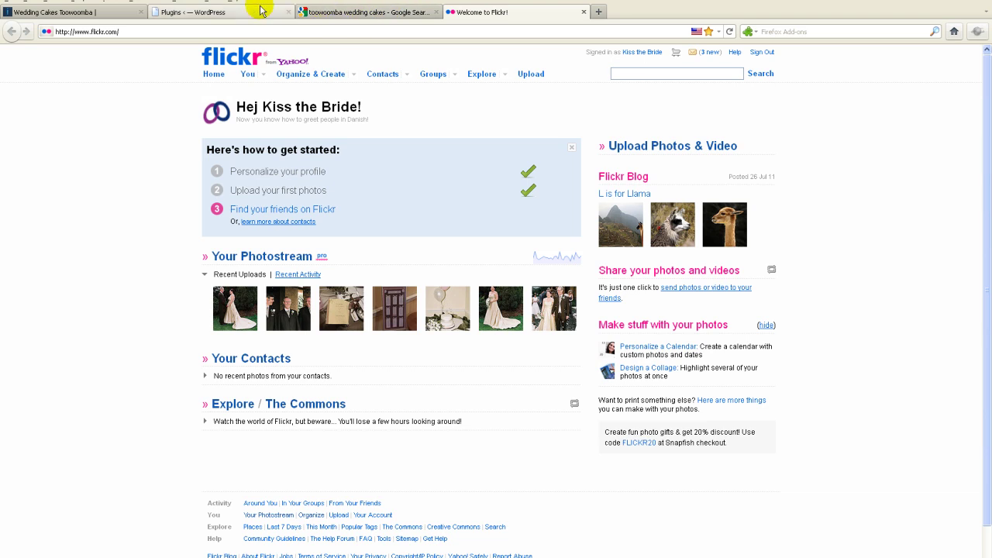
click(117, 13)
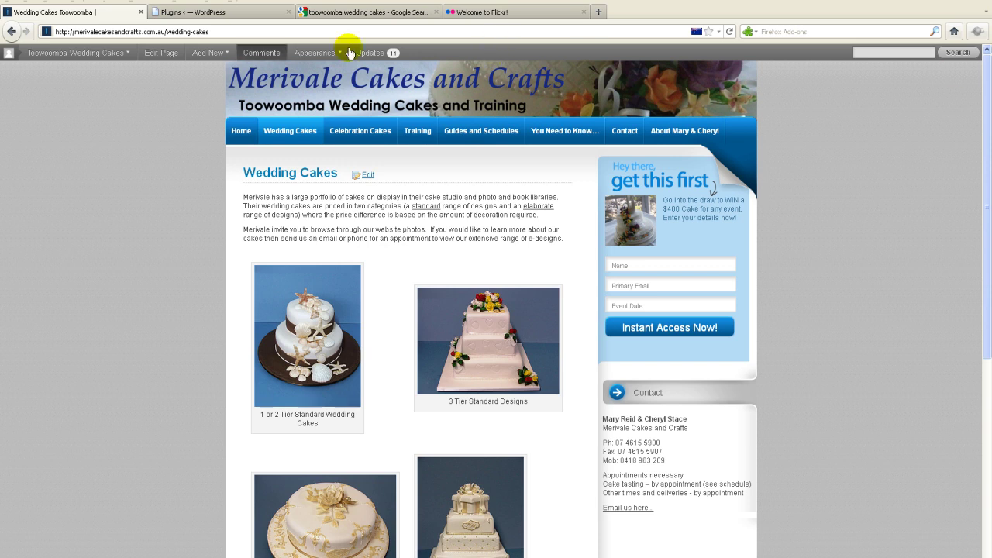
click(167, 13)
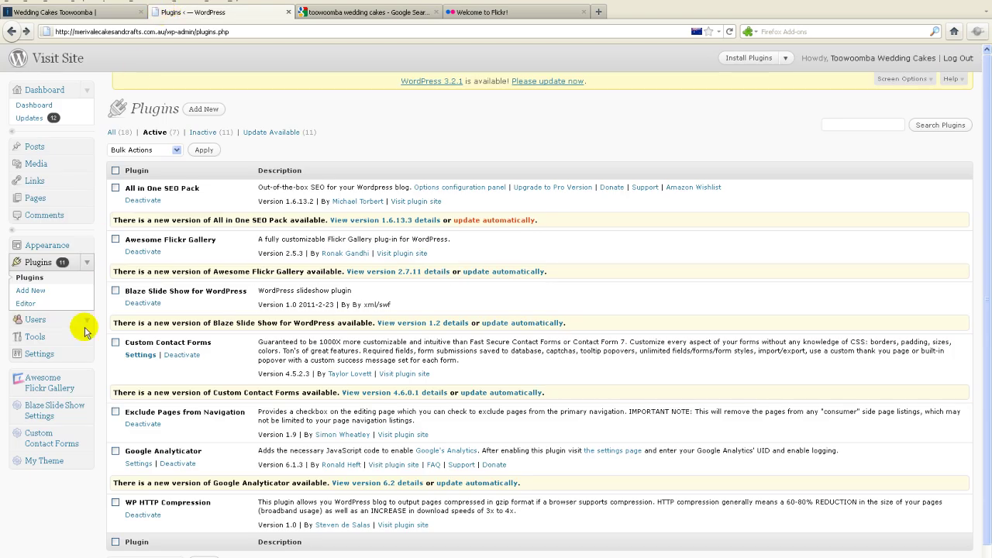
click(54, 394)
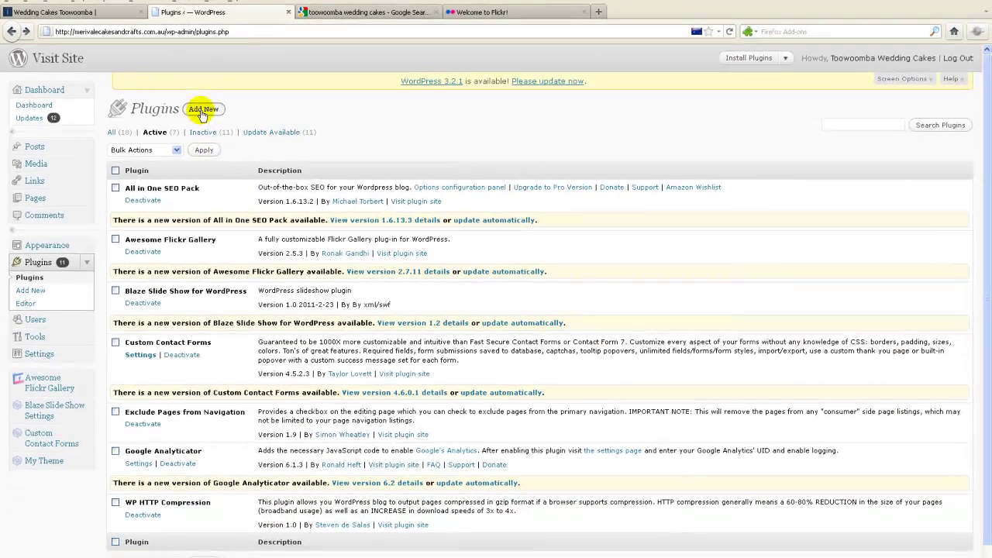
click(268, 173)
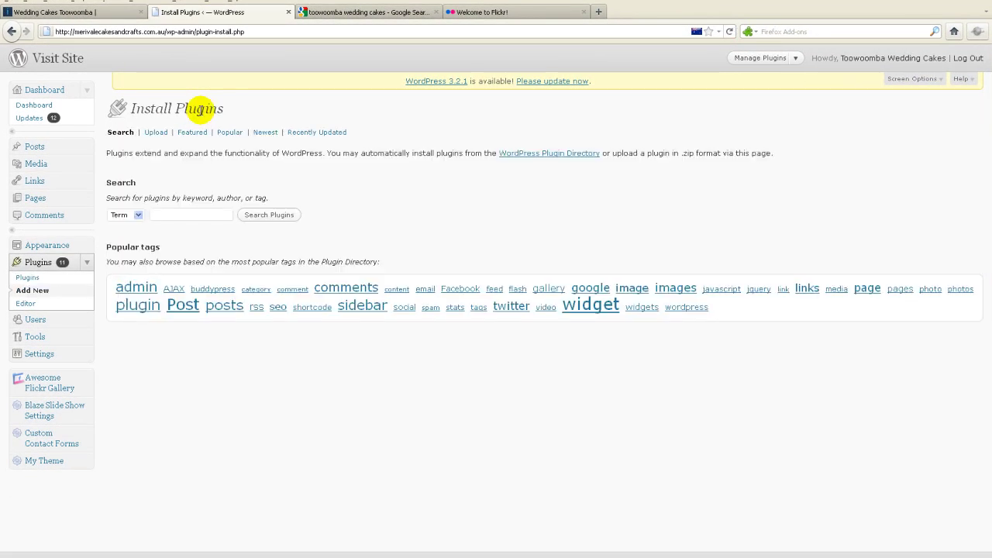
click(158, 212)
text(awesome)
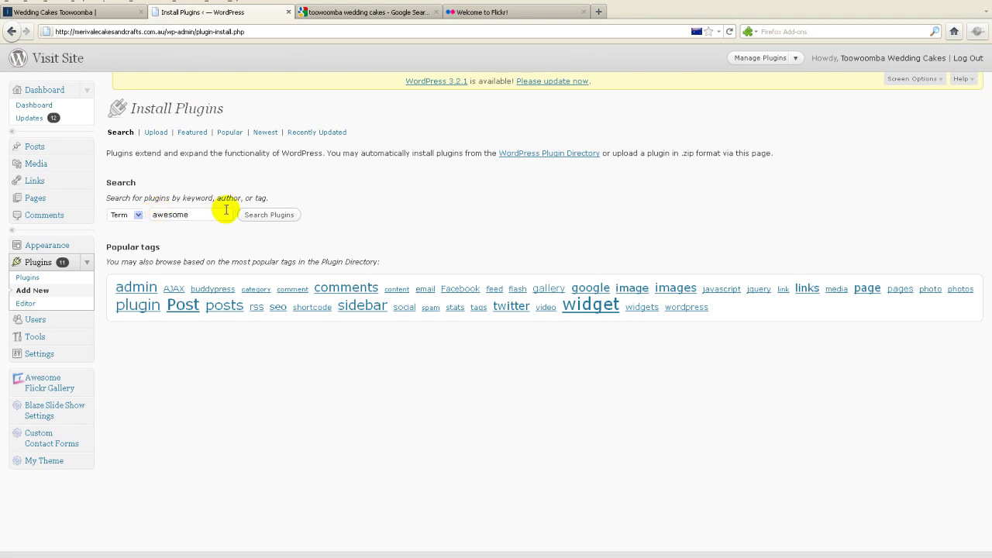
click(263, 215)
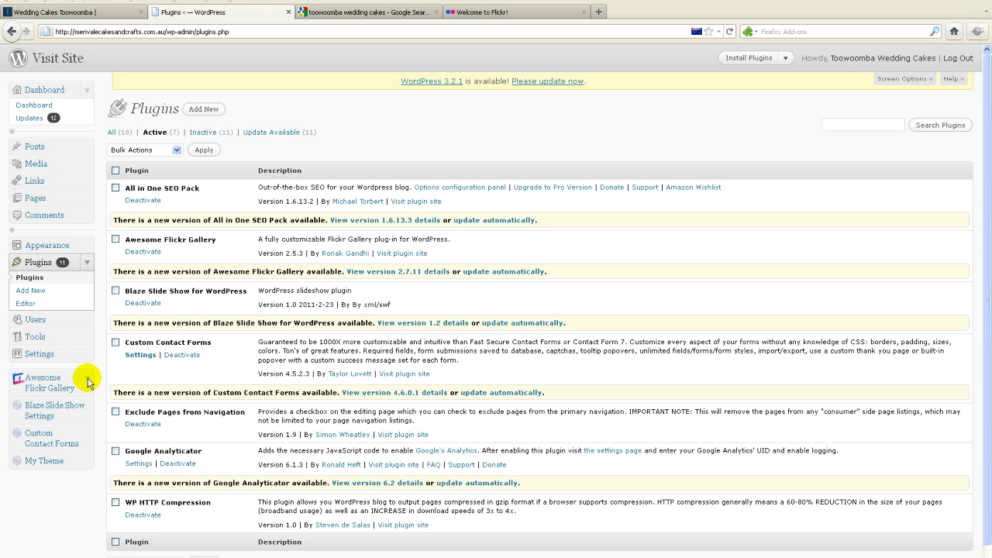
Open Awesome Flickr Gallery's Default Settings and select the API key and User ID fields
click(88, 383)
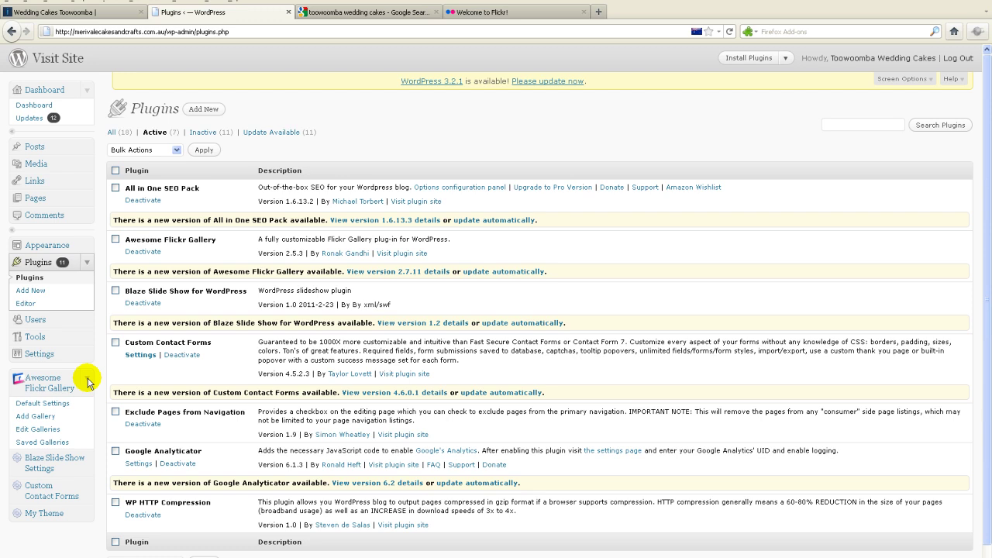
click(35, 404)
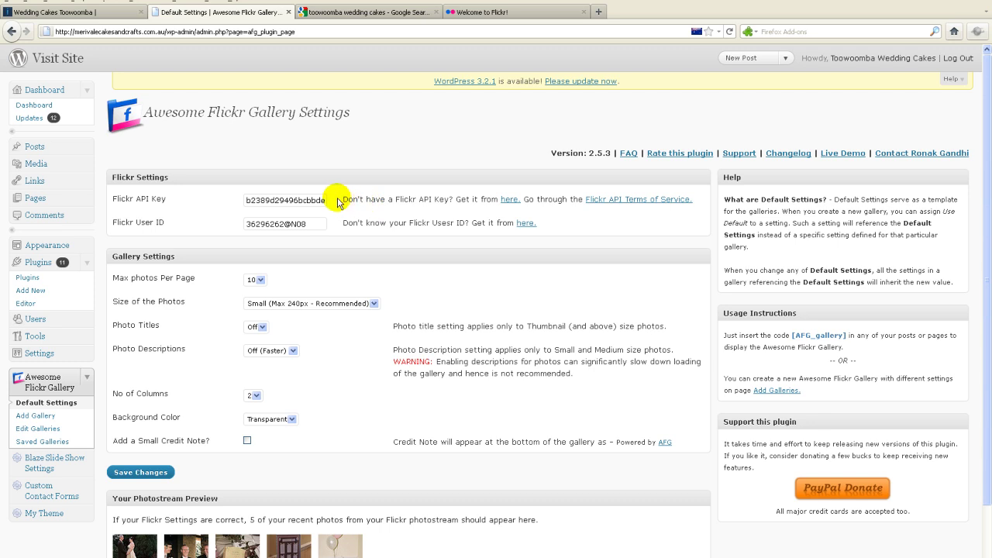
drag(244, 204, 380, 199)
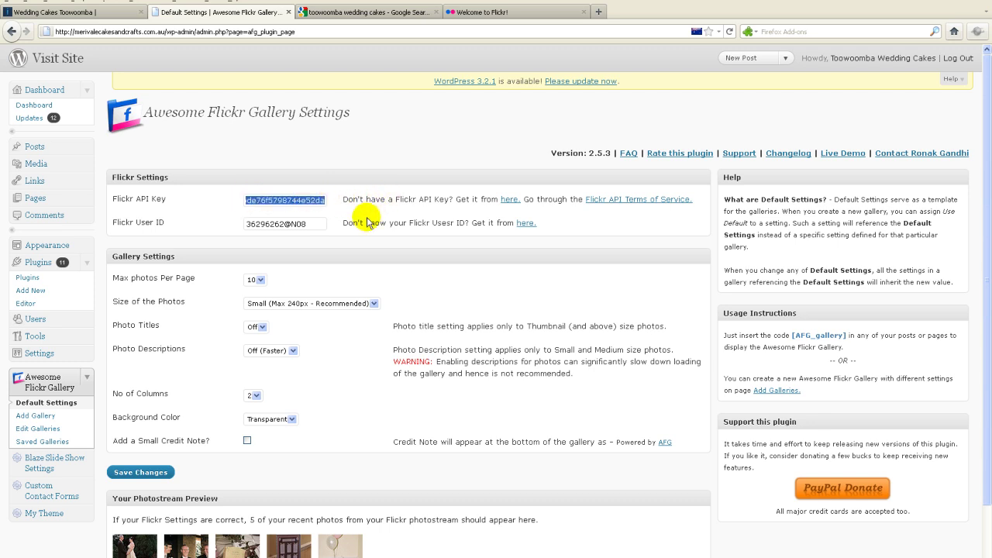
click(325, 221)
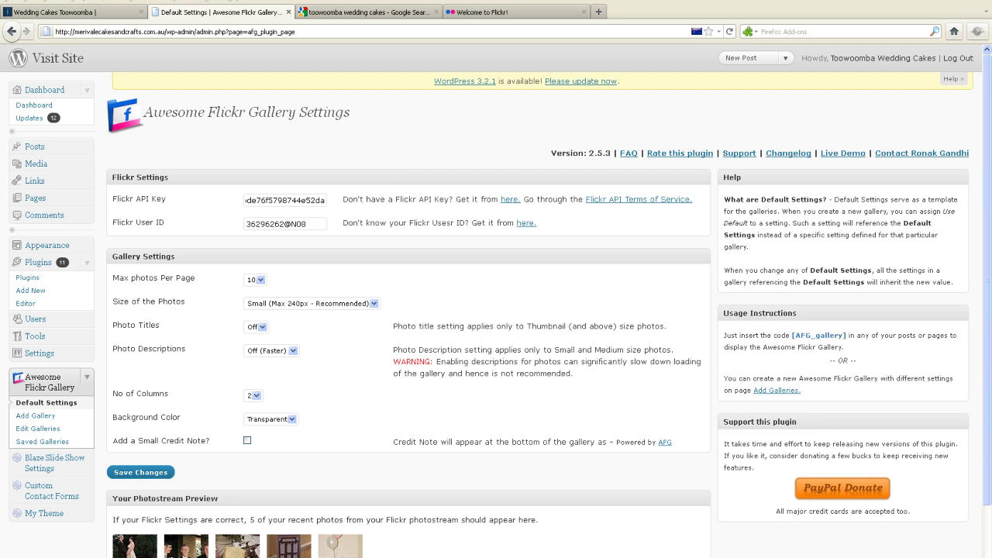
click(545, 14)
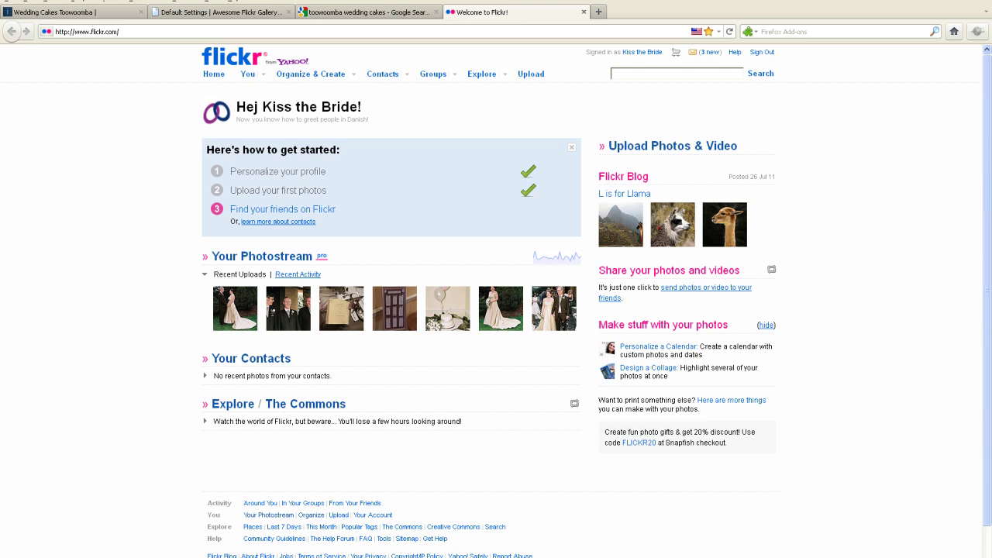
key(F5)
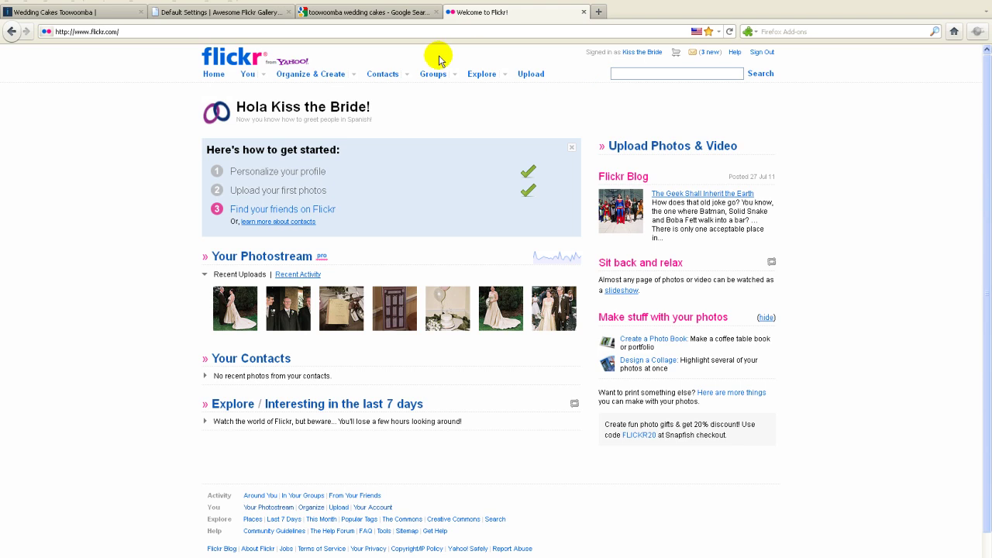
click(264, 73)
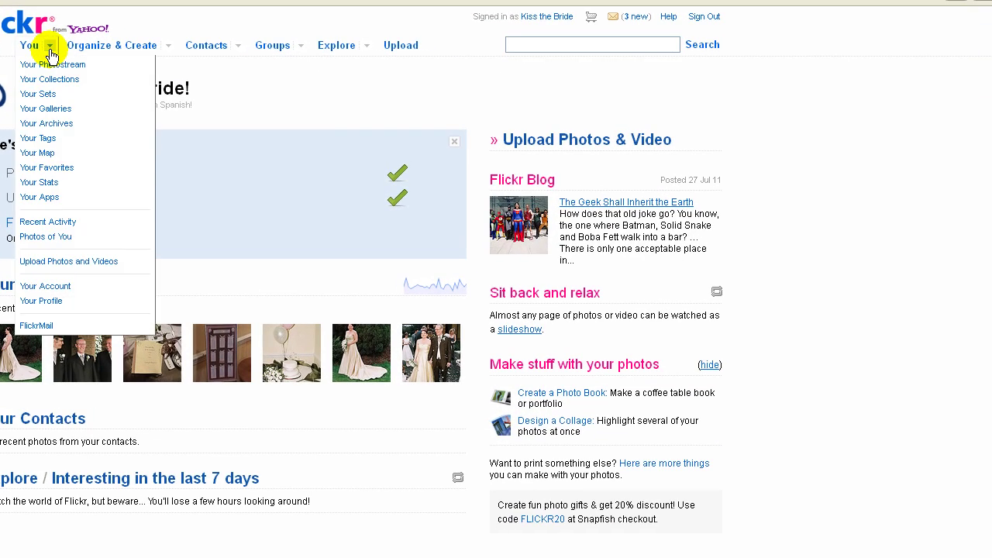
click(44, 287)
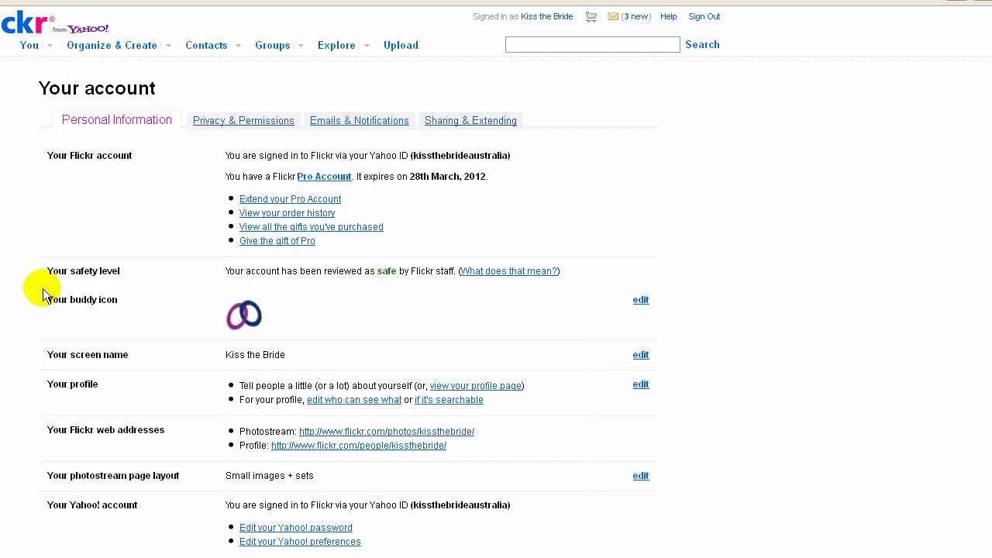
click(450, 127)
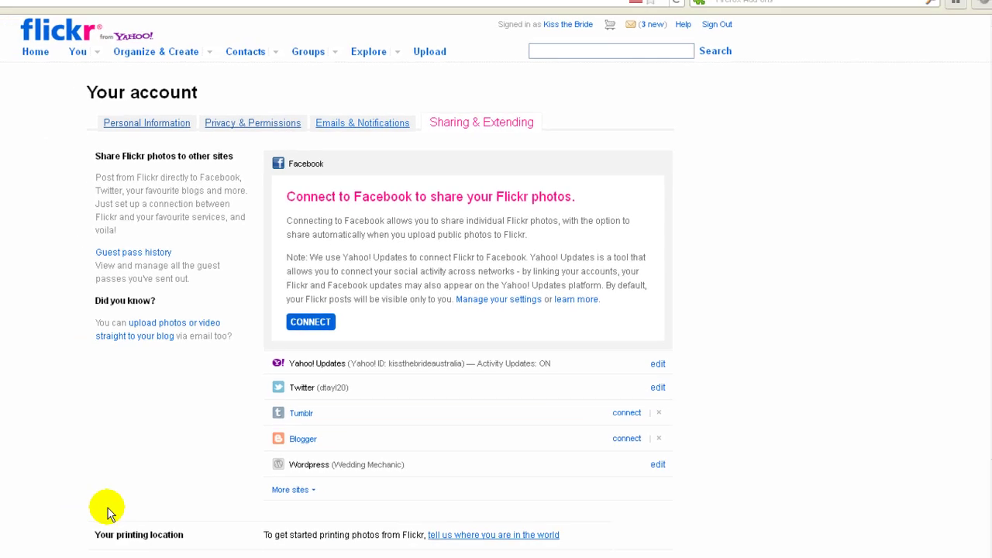
scroll(109, 512, down, 5)
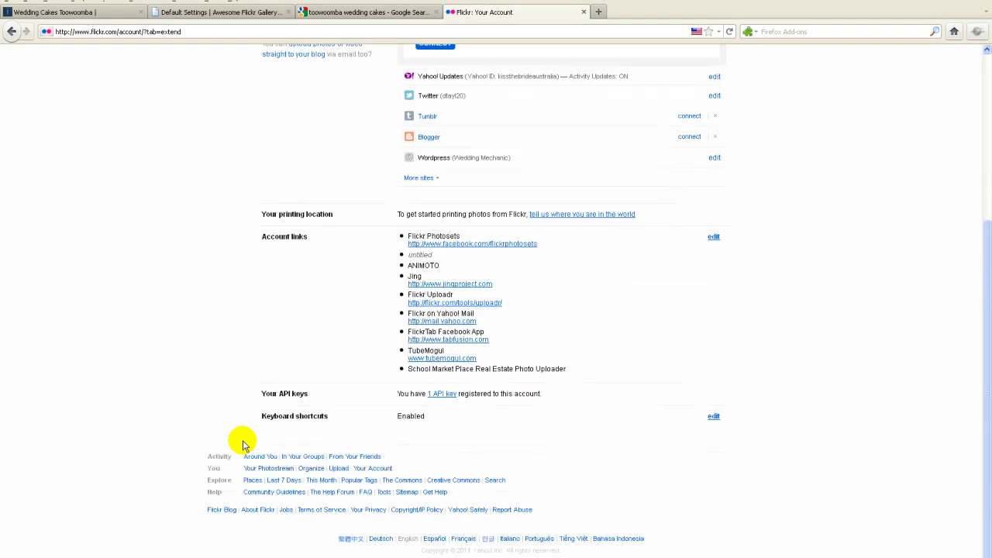
click(445, 397)
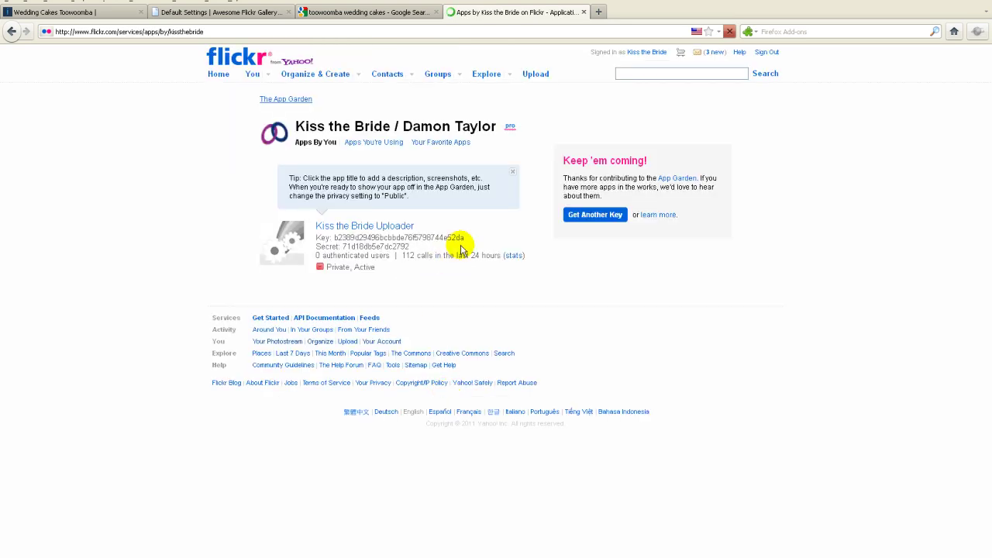
Select only the uploader app's API key value and bring up its Copy option
drag(452, 247, 335, 238)
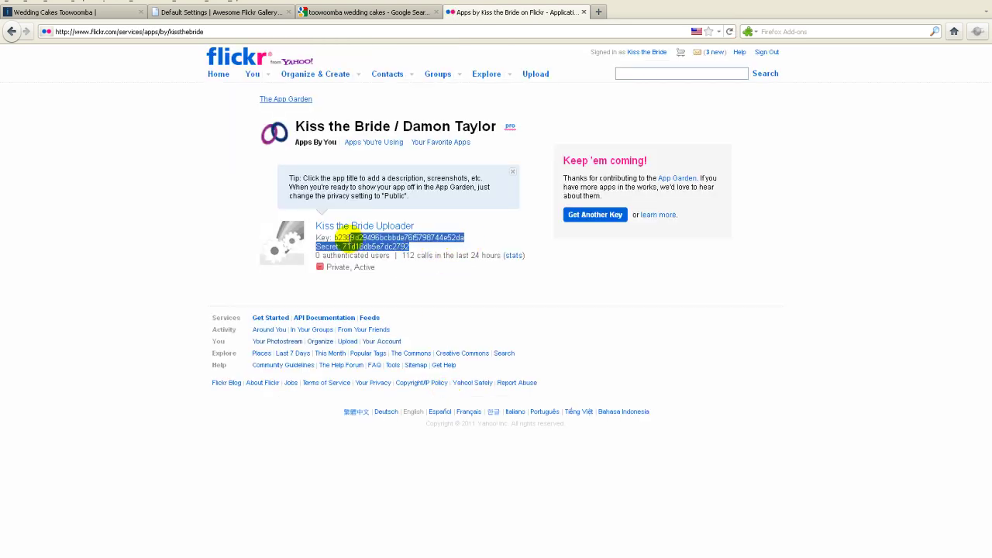
click(450, 234)
double_click(451, 235)
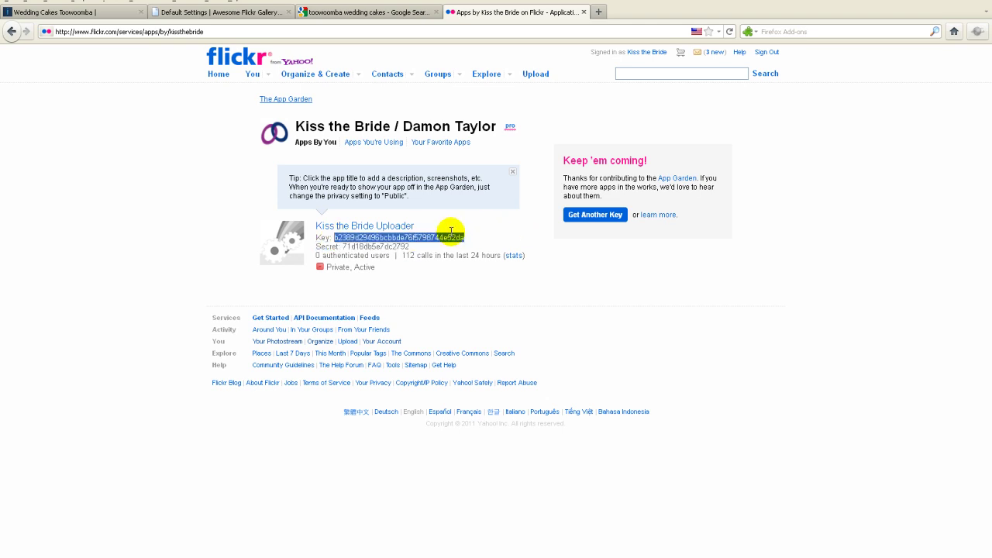
right_click(446, 238)
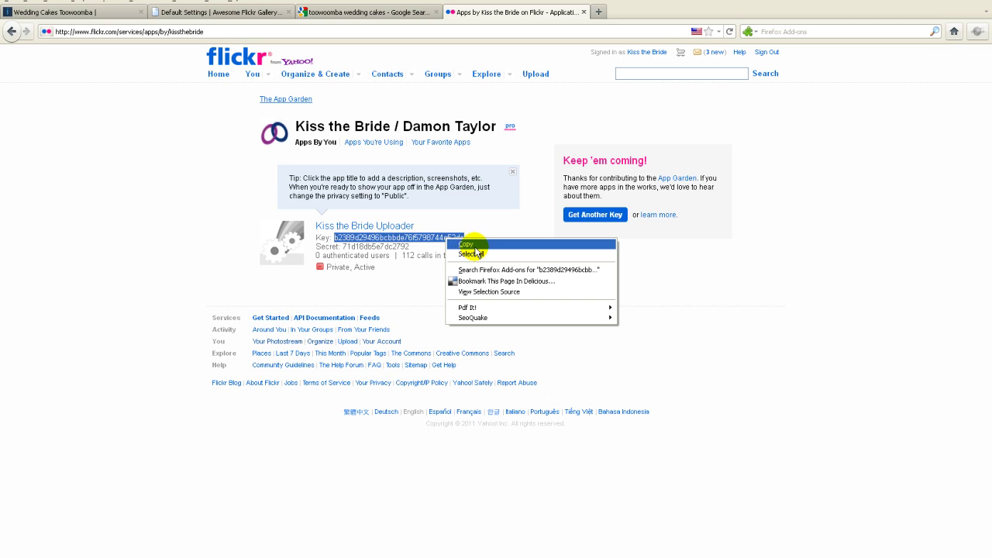
Copy the Flickr API key and return to the gallery Default Settings page
click(472, 245)
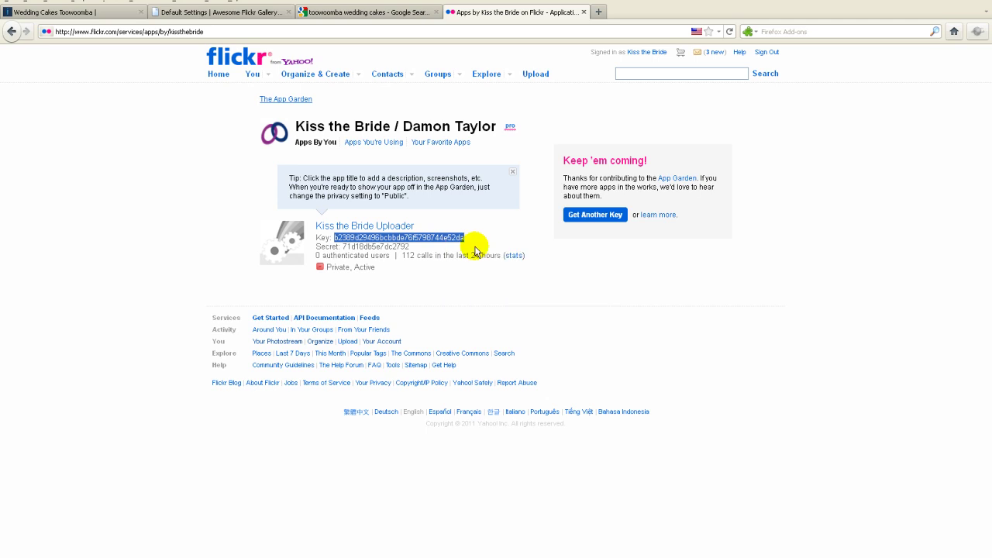
click(158, 13)
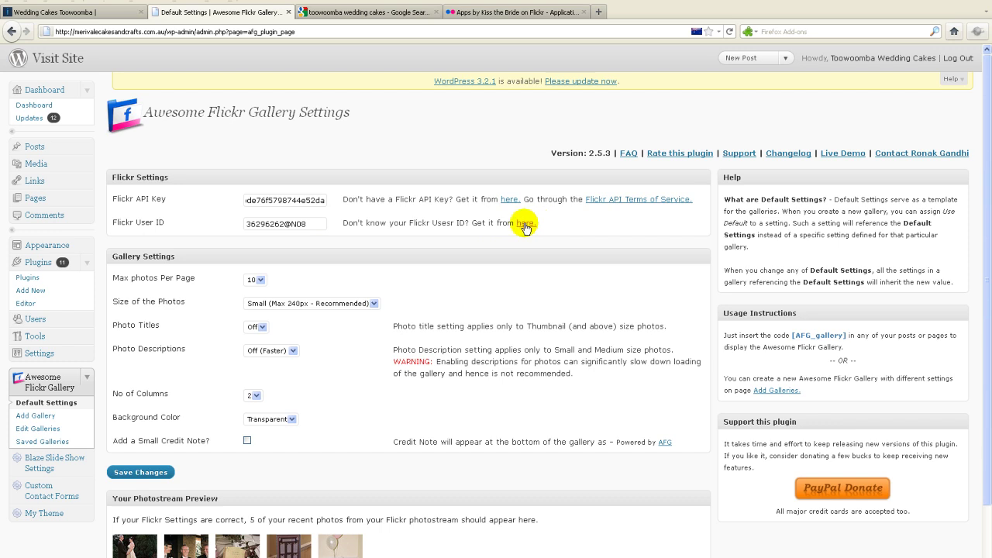
Look up the photostream's username in idGettr and copy the returned numeric user ID
click(525, 224)
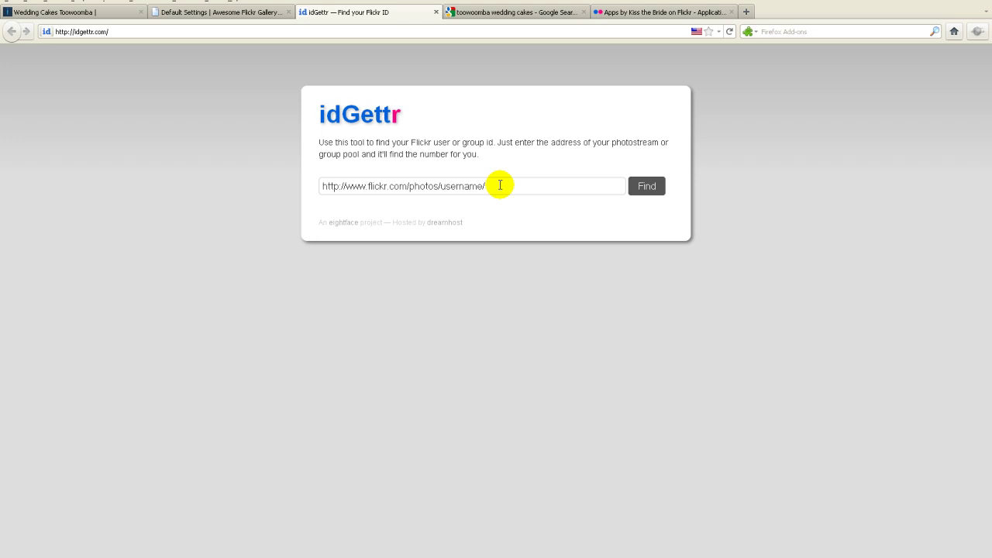
text(kissthebrideaustralia)
click(649, 190)
drag(405, 217, 333, 217)
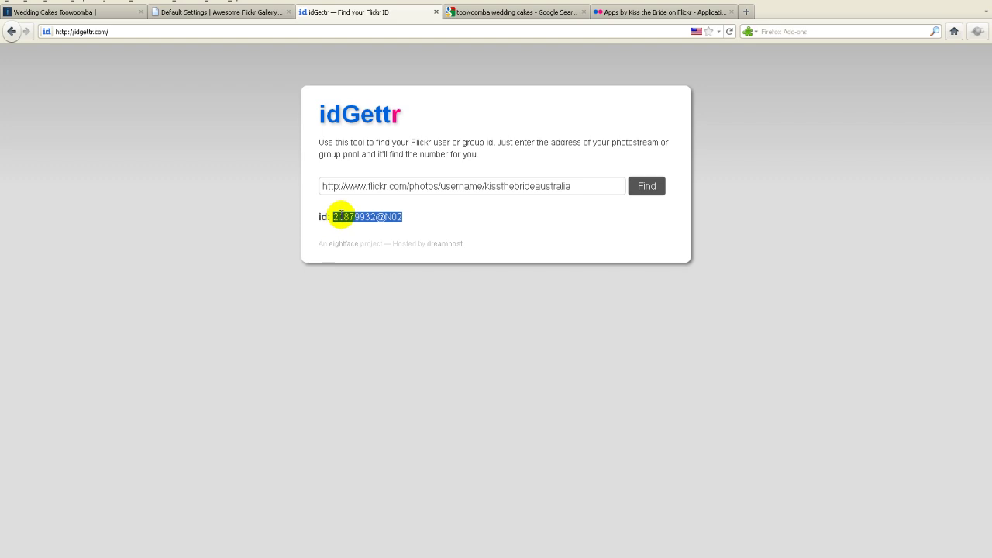
right_click(350, 219)
click(371, 224)
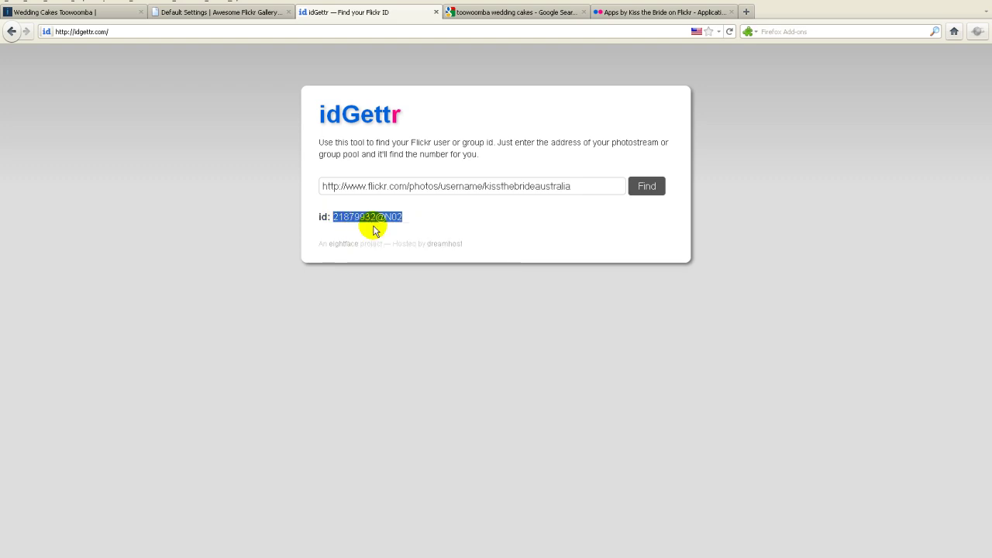
Close the idGettr tab and select the existing Flickr User ID value
click(437, 13)
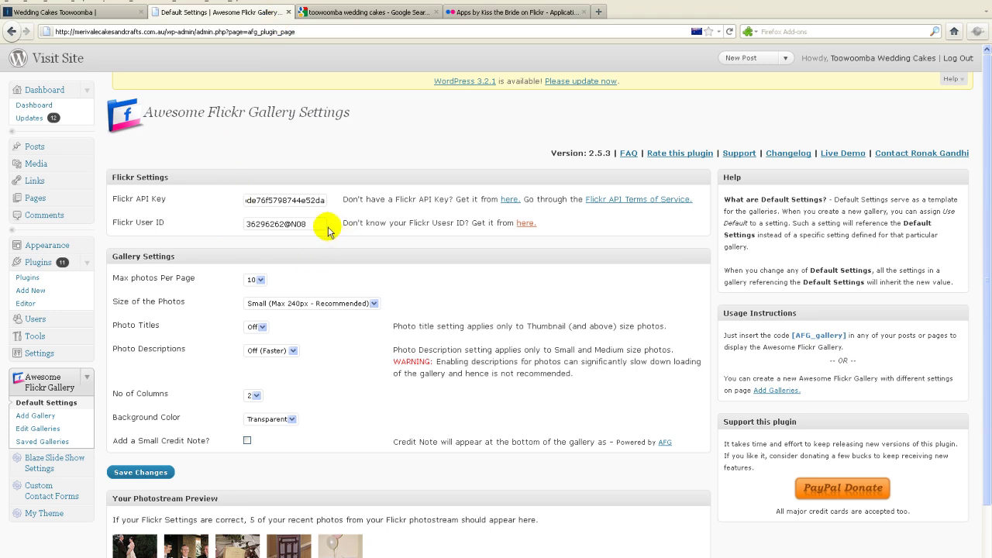
drag(328, 224, 244, 228)
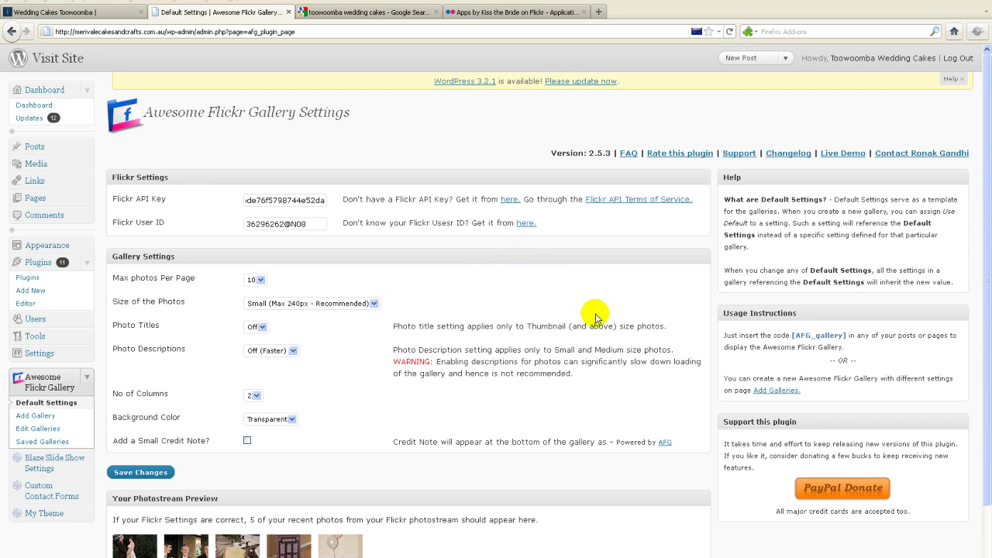
Scroll through the live Wedding Cakes page
click(17, 11)
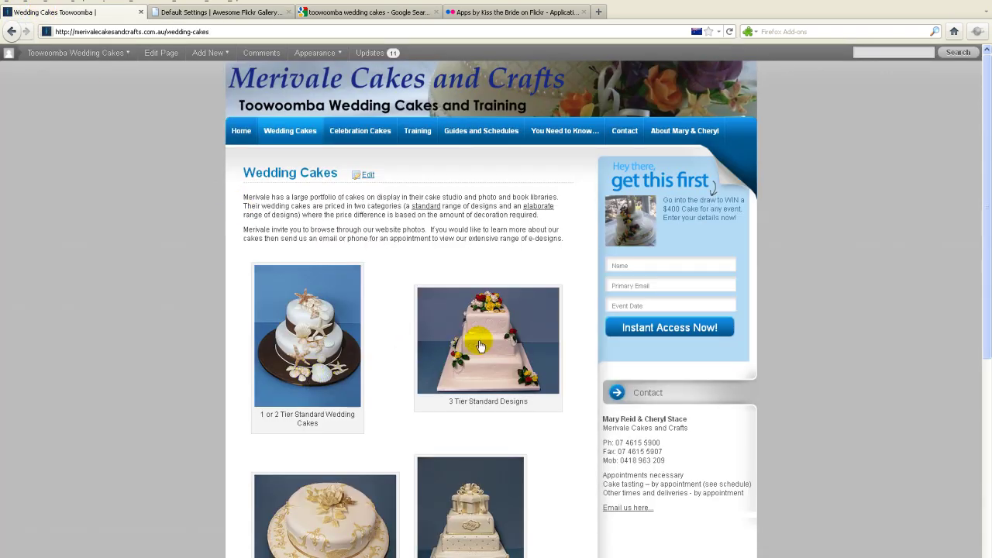
scroll(919, 380, down, 5)
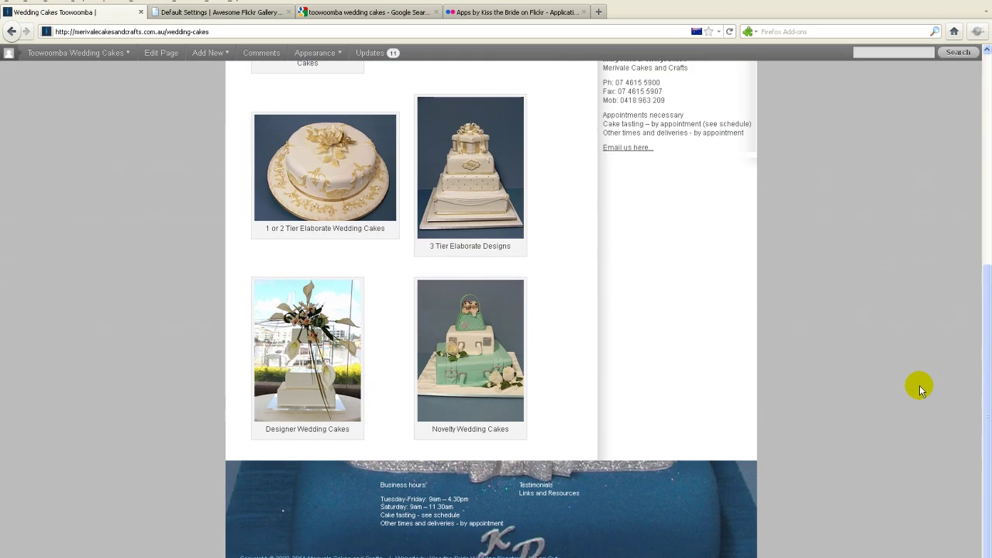
scroll(919, 386, up, 2)
scroll(919, 385, up, 3)
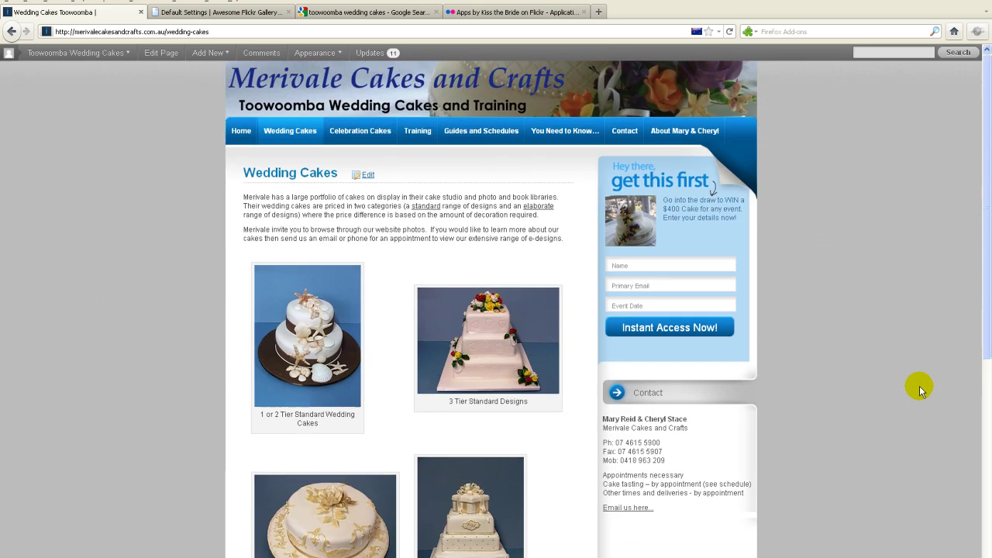
Keep 10 photos per page in the gallery defaults, then review the Wedding Cakes page again
click(231, 13)
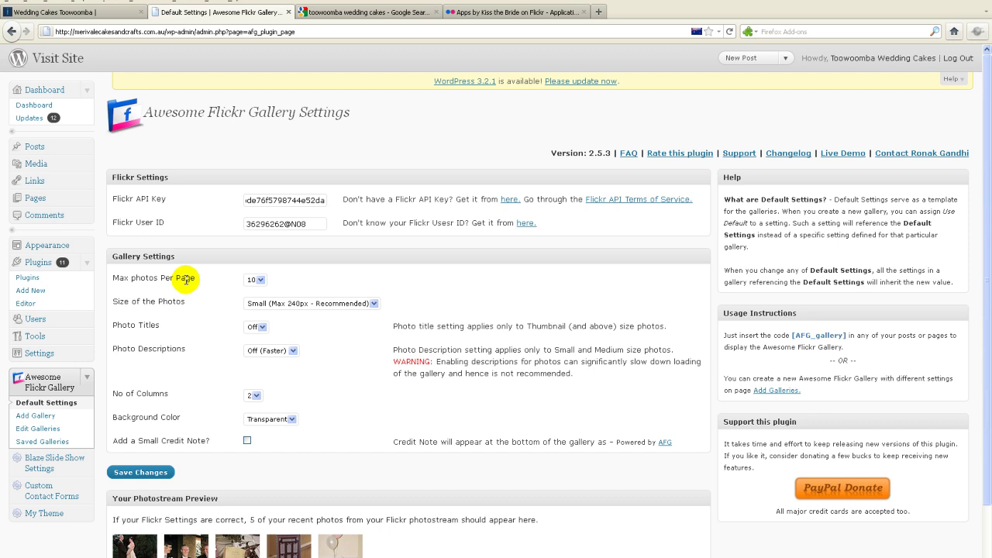
click(261, 281)
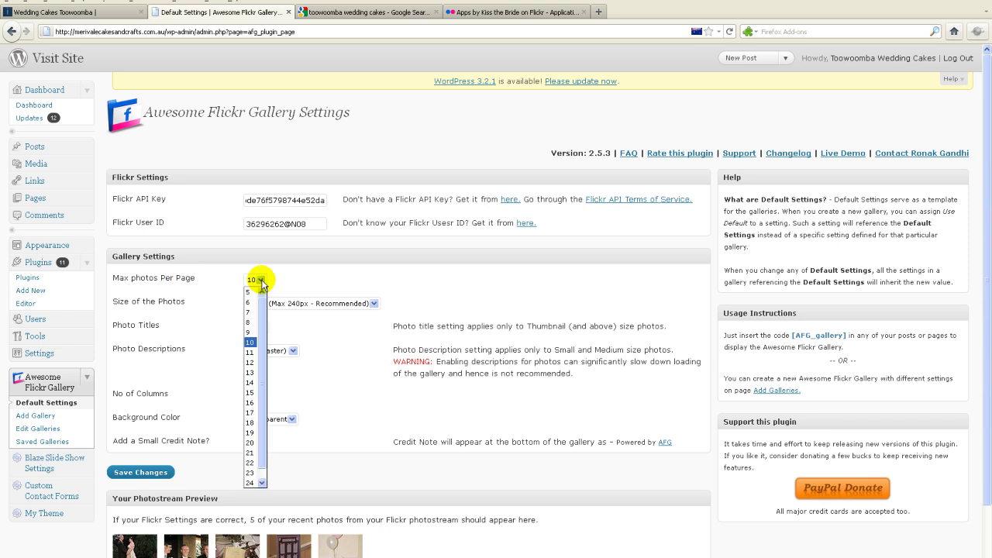
click(261, 281)
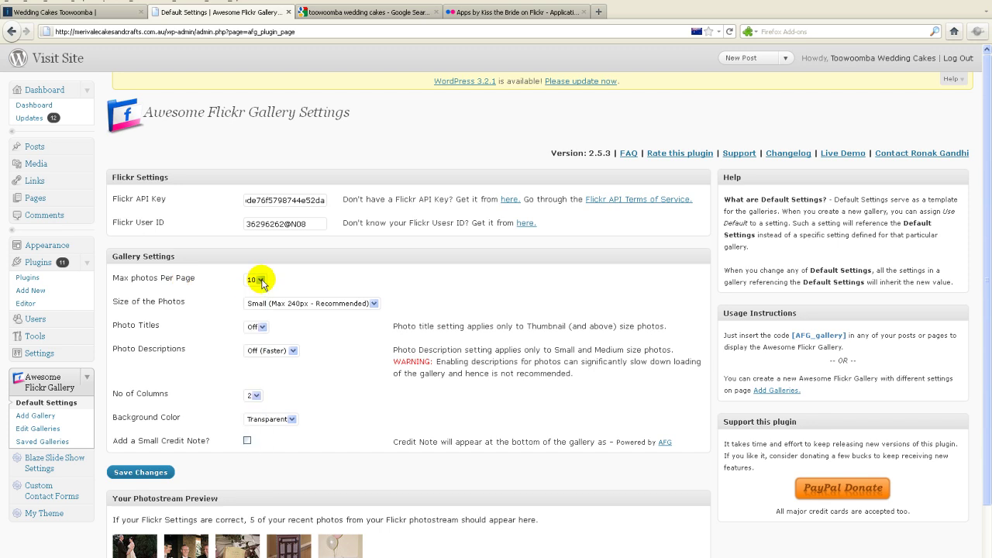
click(117, 15)
scroll(305, 255, down, 5)
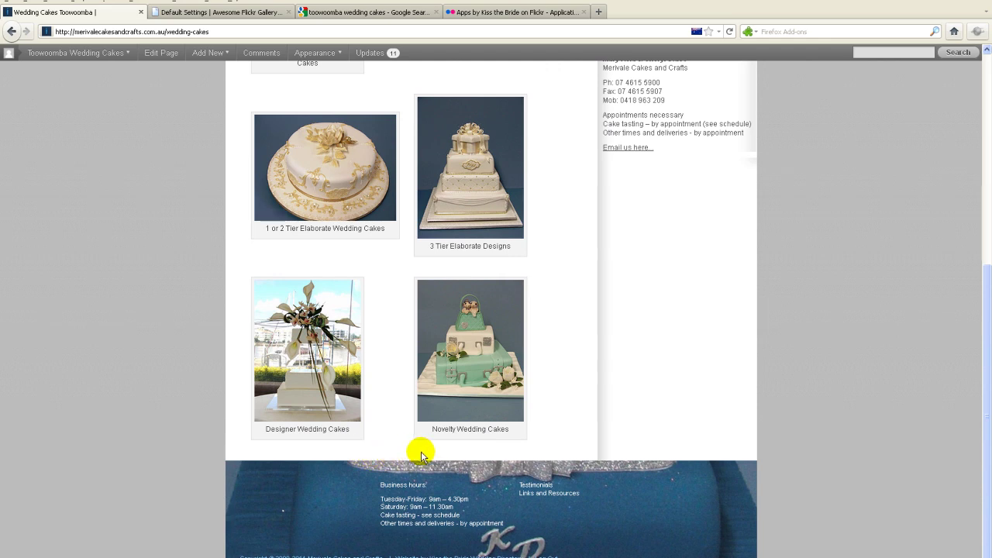
scroll(423, 456, up, 5)
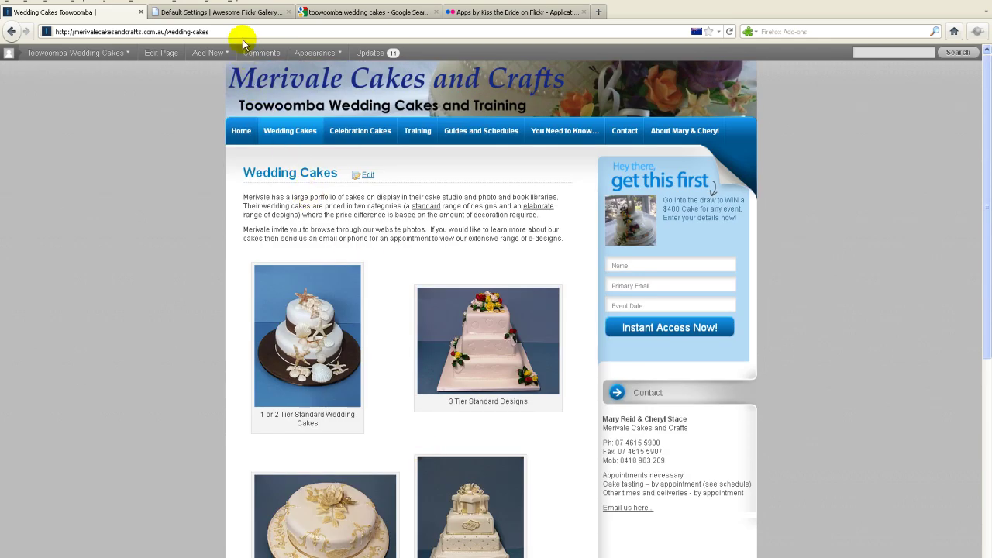
Keep 2 columns and a Transparent background in the gallery defaults, then reload the settings page
click(238, 17)
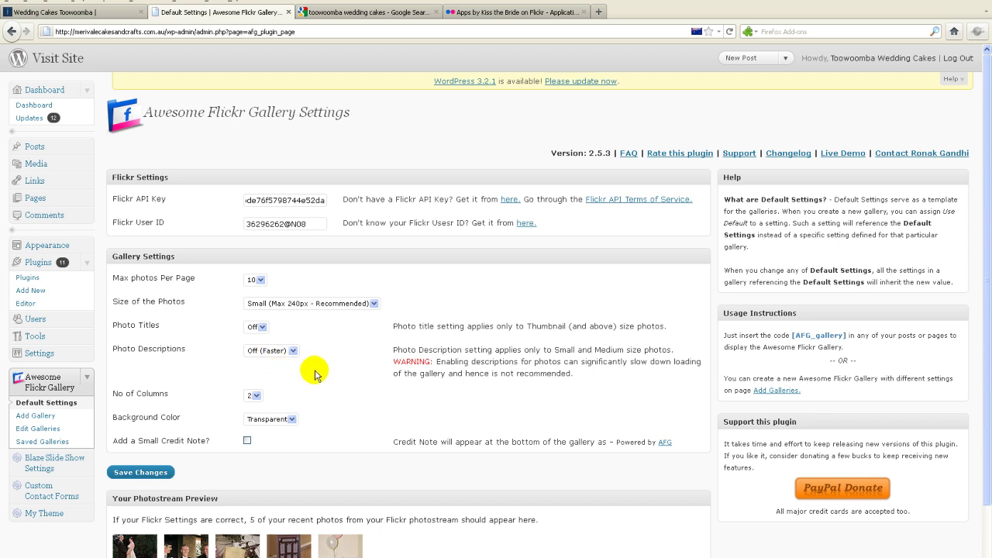
scroll(314, 374, down, 2)
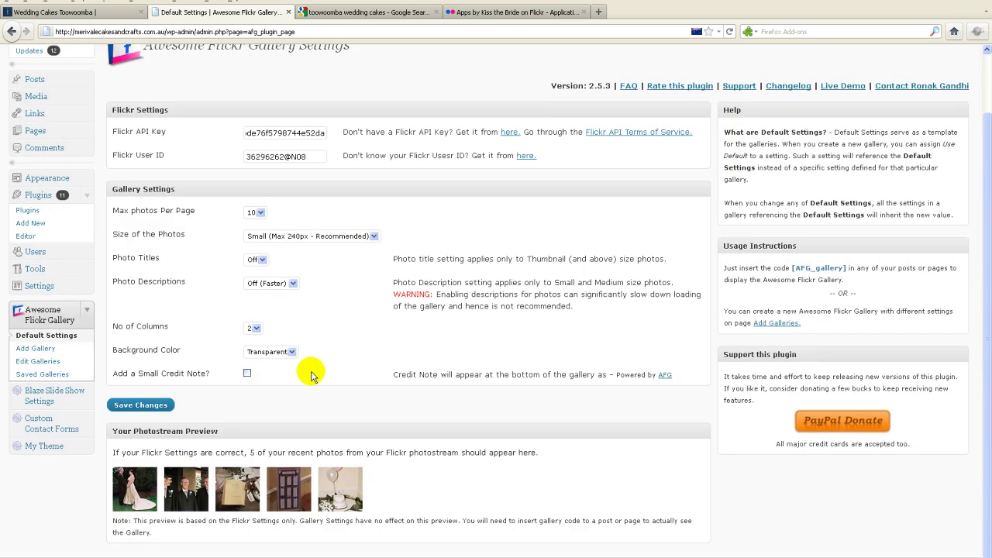
click(255, 329)
click(256, 328)
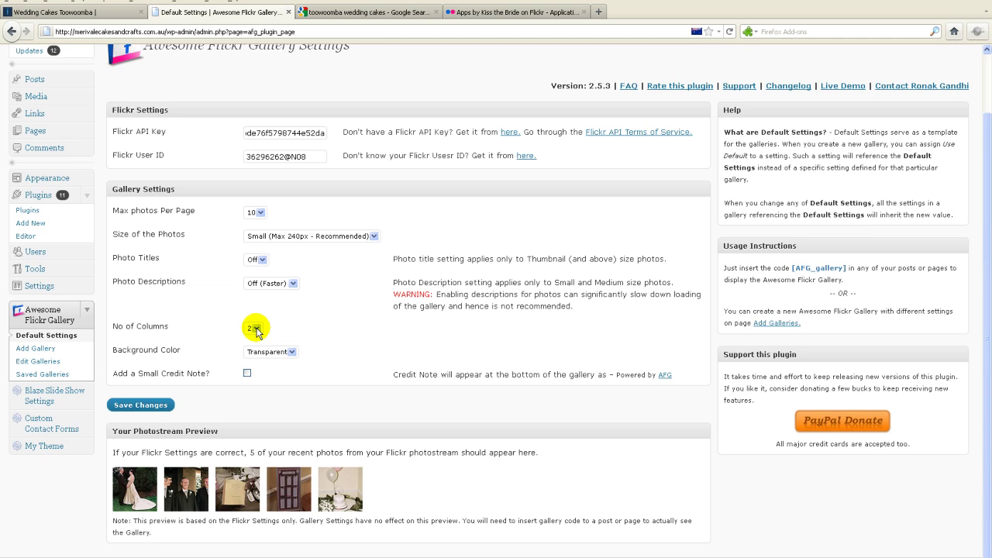
click(280, 355)
click(280, 355)
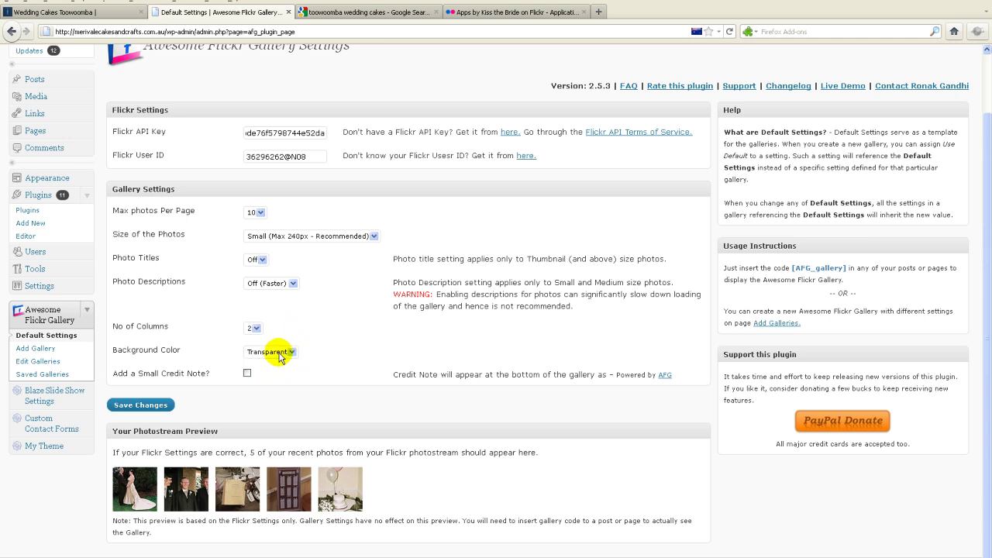
click(113, 14)
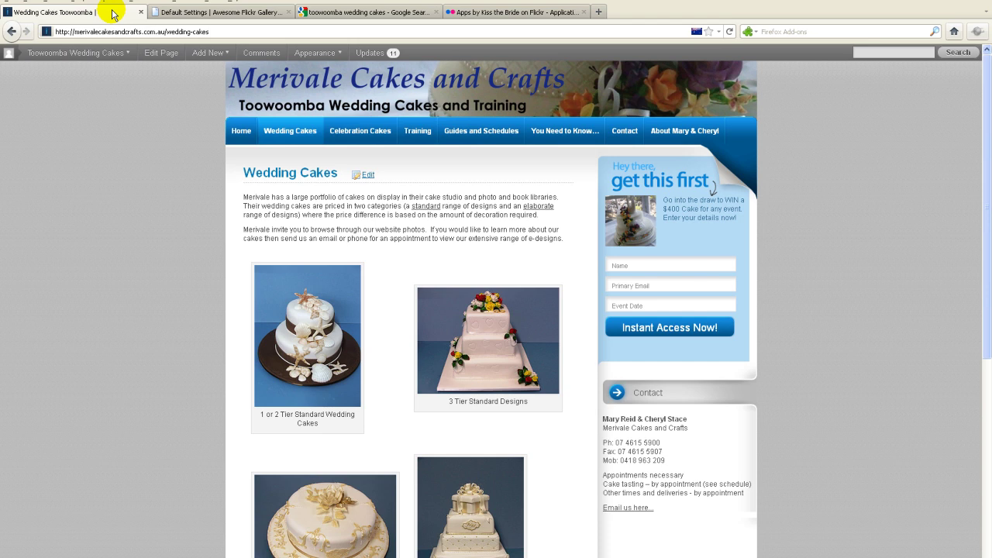
click(200, 13)
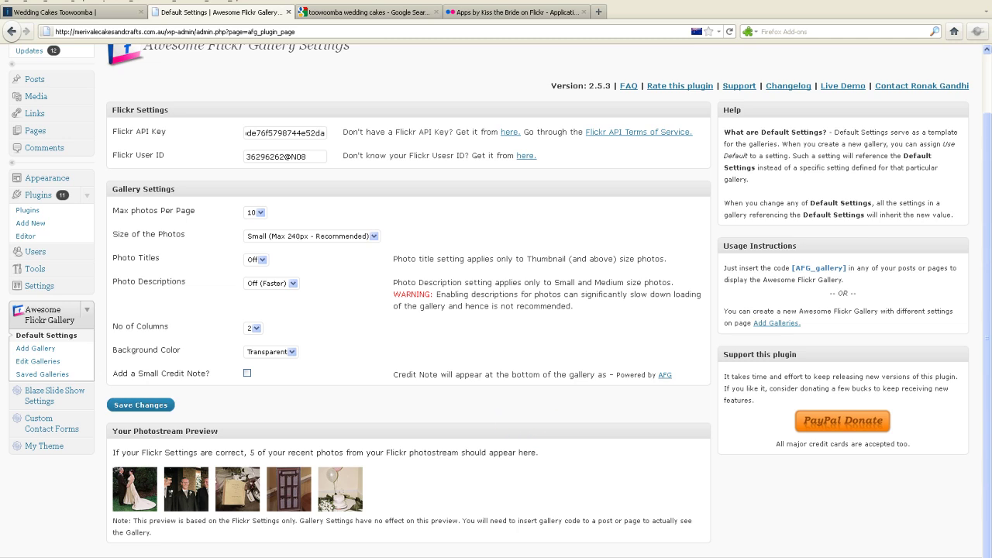
key(Return)
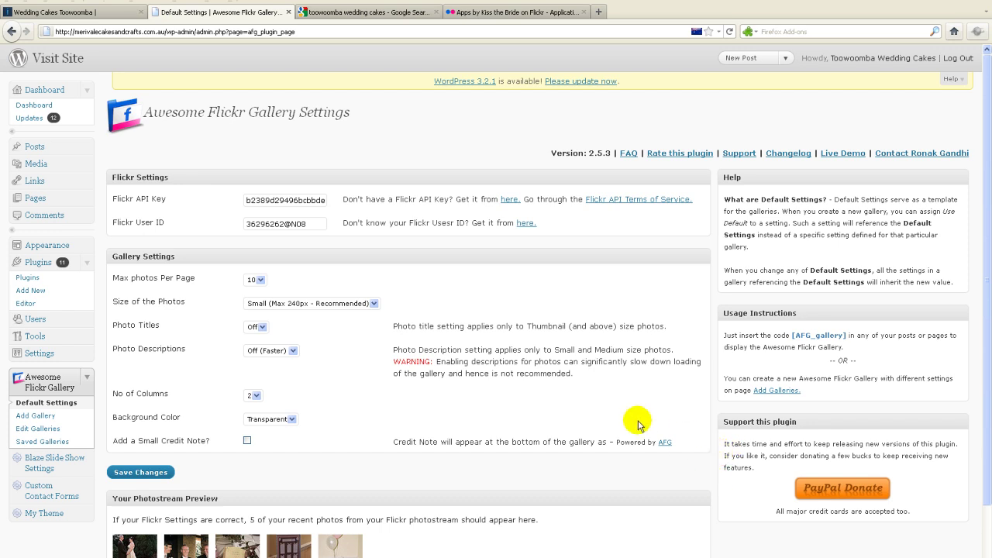
Start a new Awesome Flickr gallery named 'test' with description 'test description', then switch to the Flickr tab
click(35, 417)
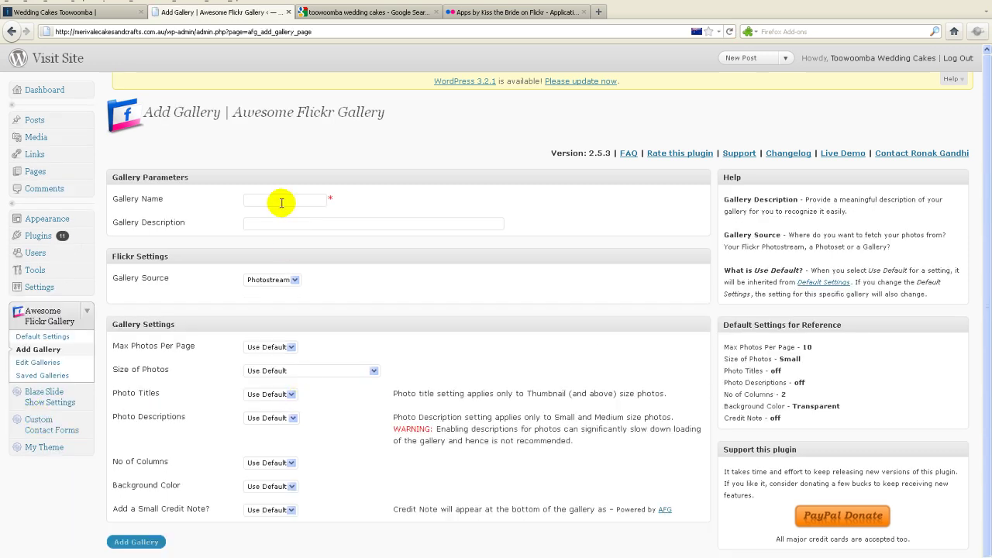
click(275, 199)
text(test)
click(265, 224)
text(test desc)
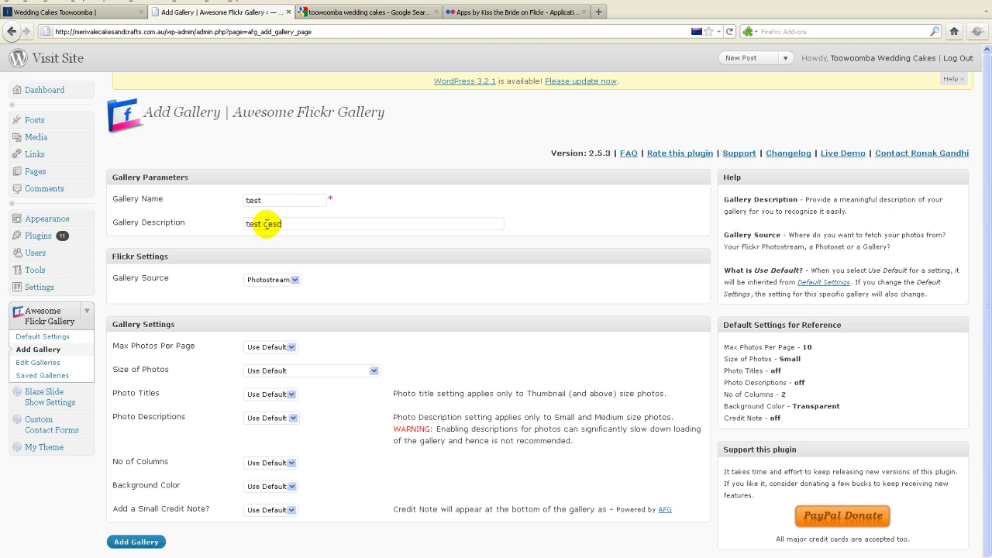
text(ription)
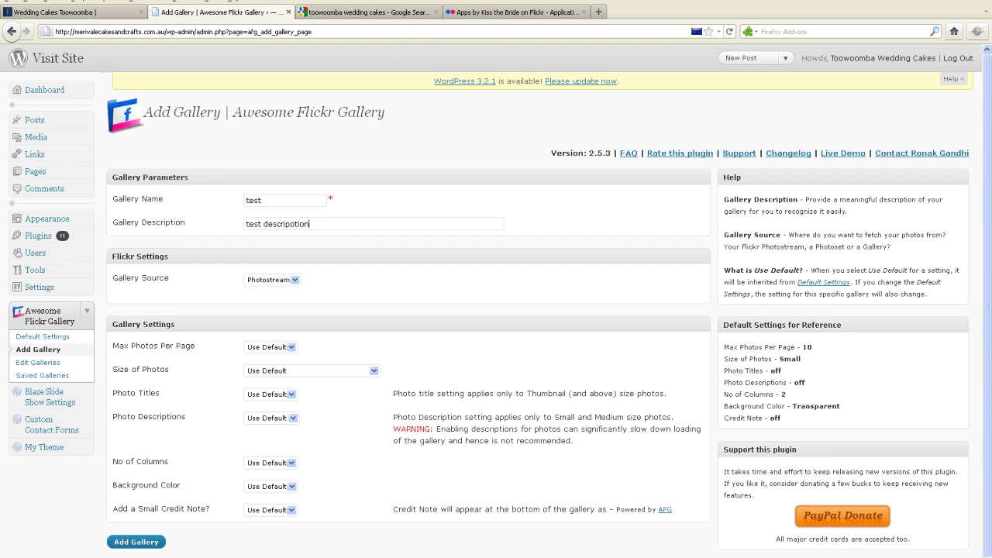
click(482, 12)
Check the account's photosets under You > Your Sets, then return to the Add Gallery form
click(267, 73)
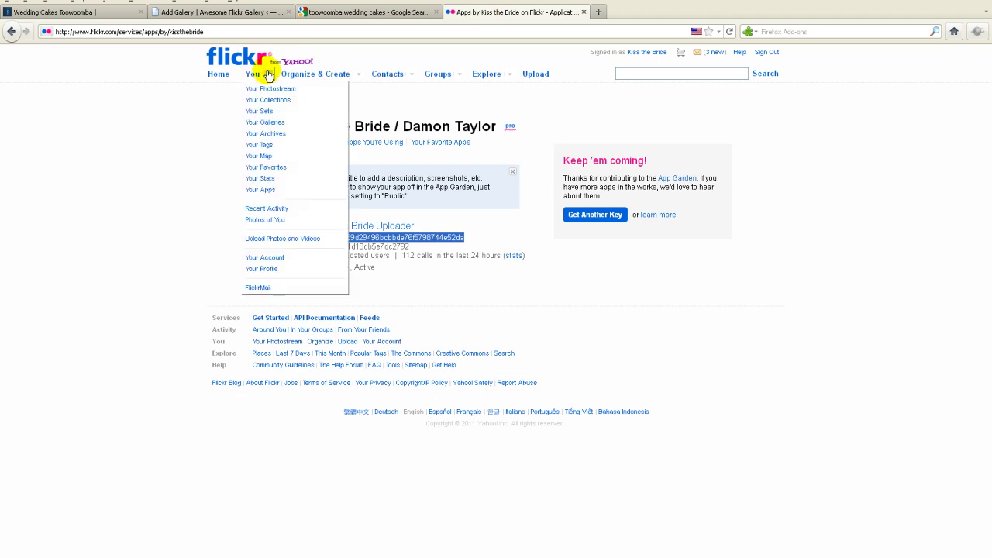
click(260, 110)
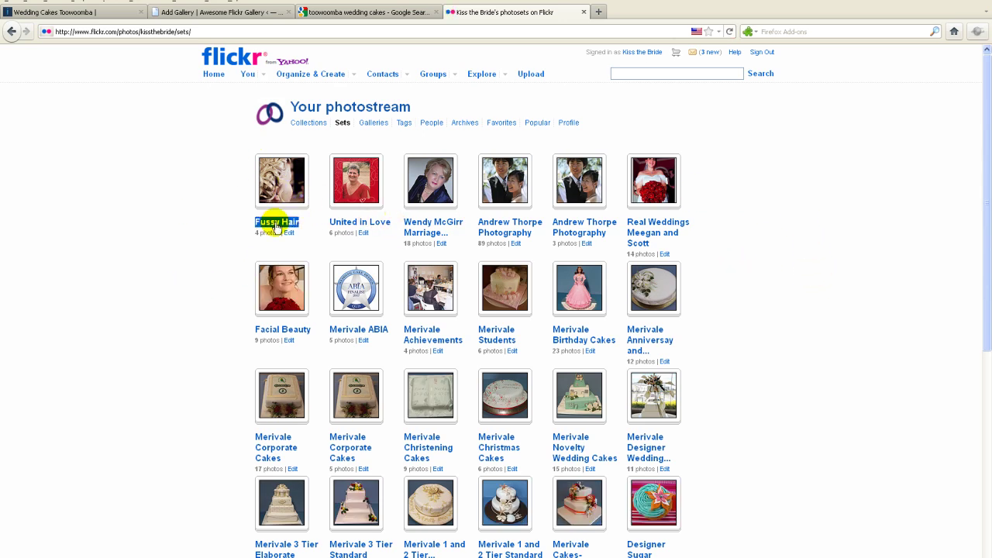
click(233, 16)
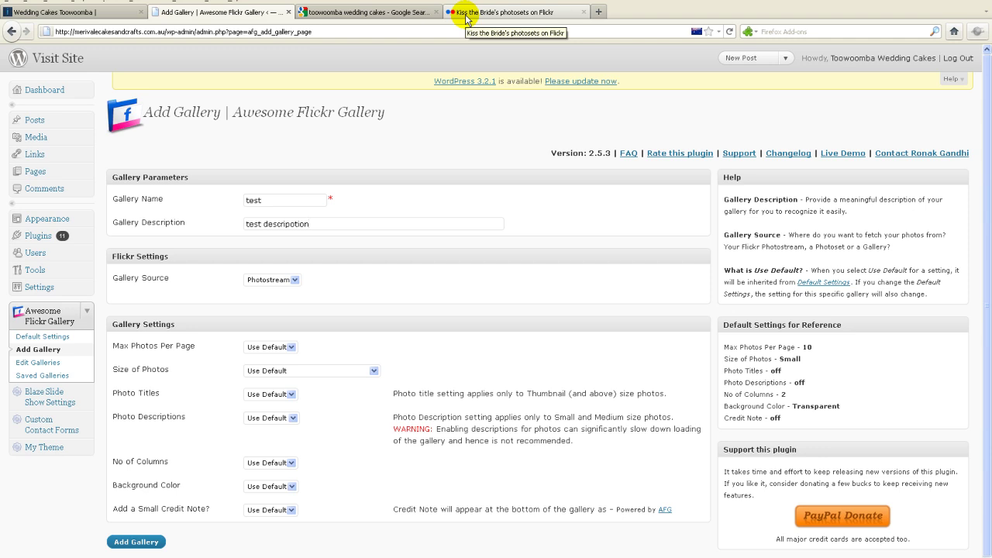
Set Gallery Source to Photoset with Fussy Hair, keeping Max Photos Per Page at Use Default
click(295, 281)
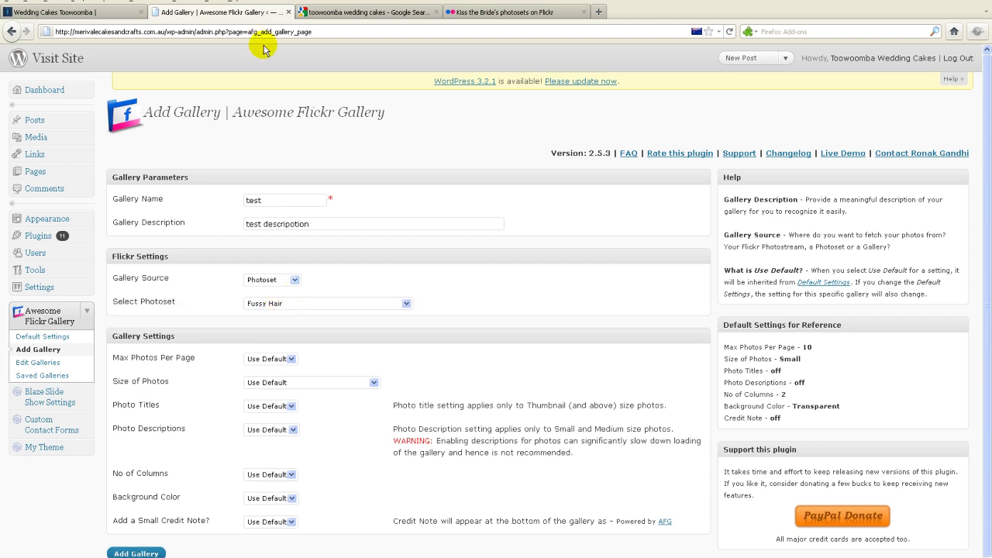
click(546, 13)
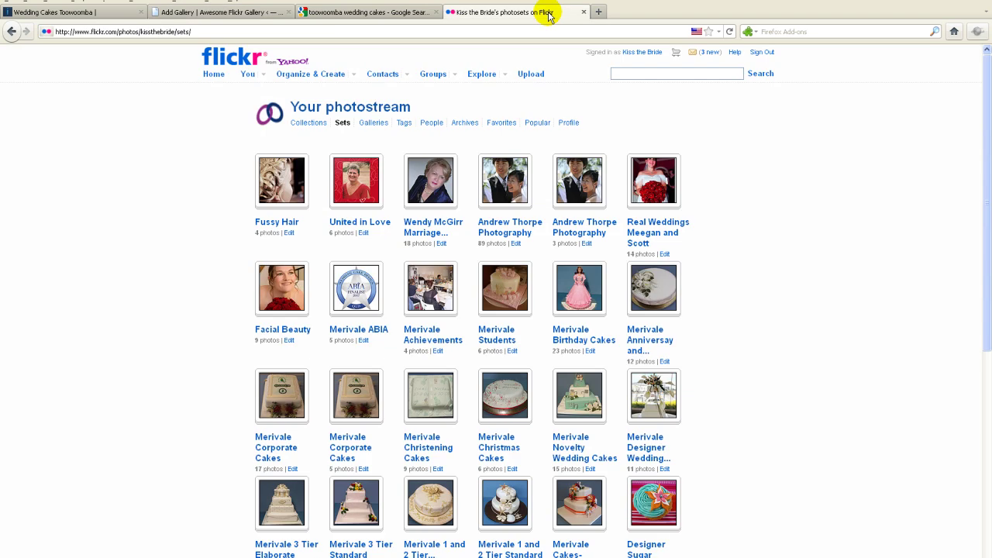
click(179, 13)
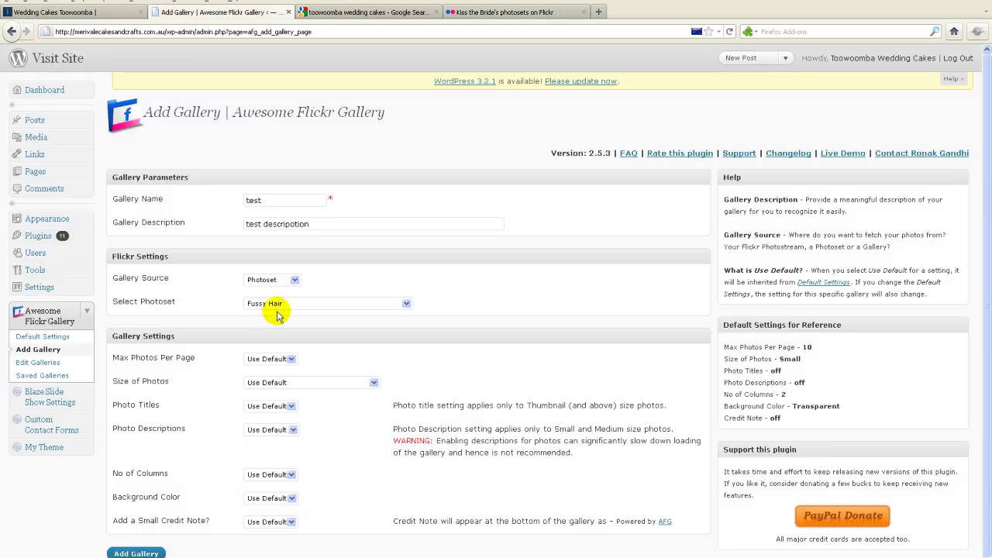
click(272, 366)
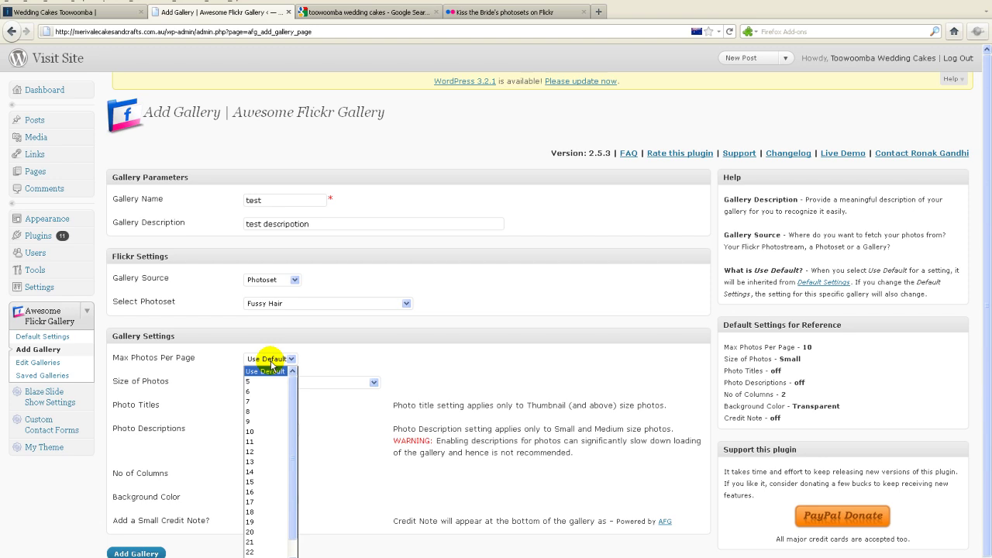
click(271, 363)
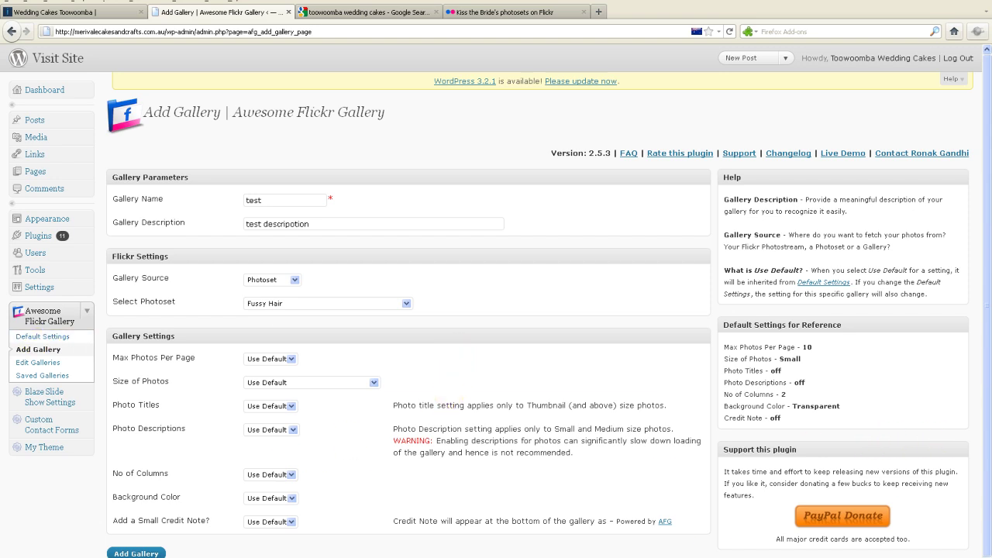
Save the test gallery and open the Saved Galleries list
click(135, 554)
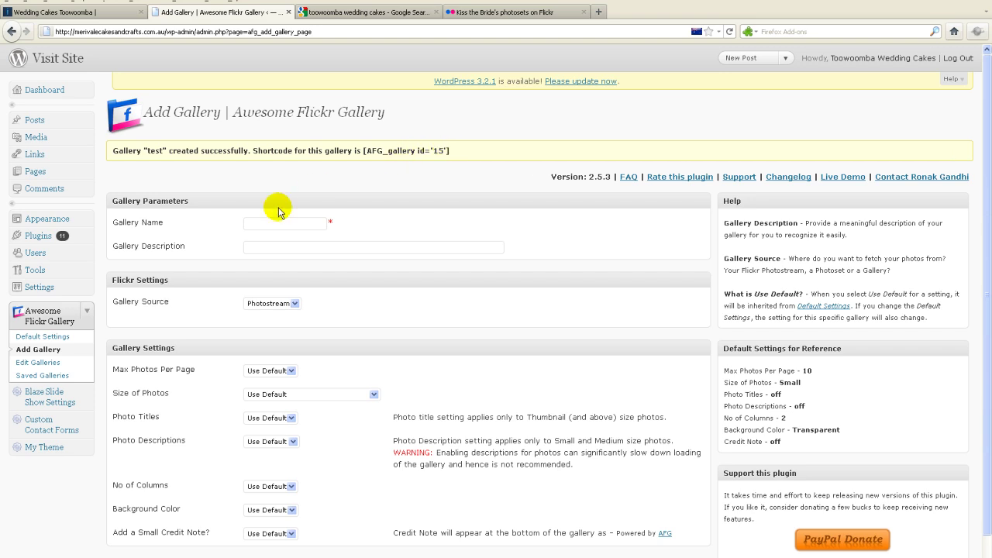
click(40, 376)
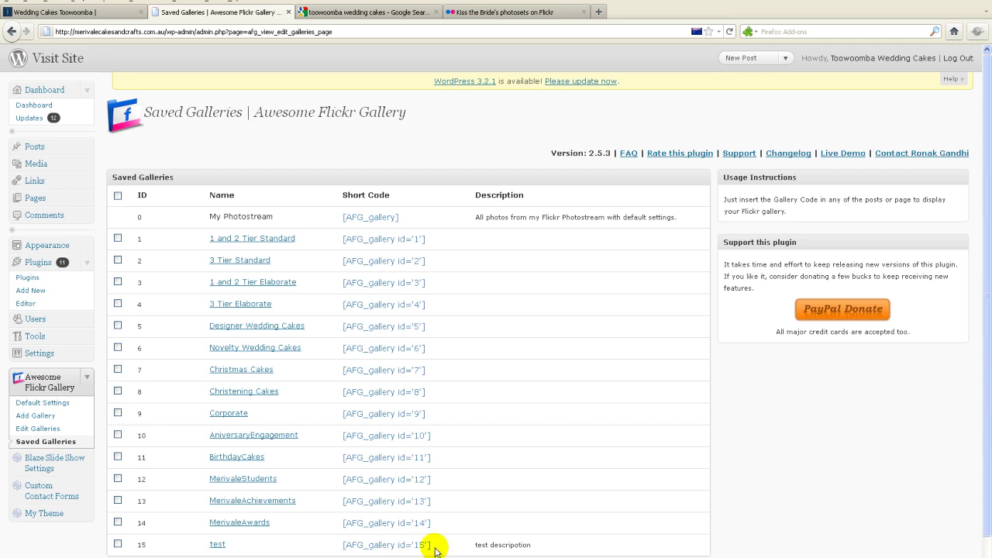
Copy the [AFG_gallery id='15'] shortcode from the gallery 15 row and expand Pages
drag(432, 546, 343, 549)
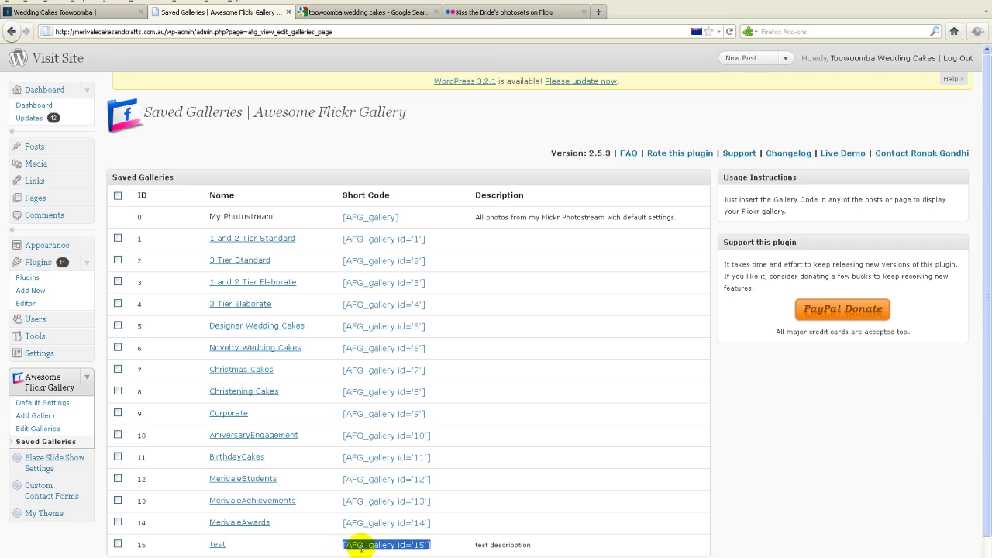
right_click(362, 547)
click(380, 465)
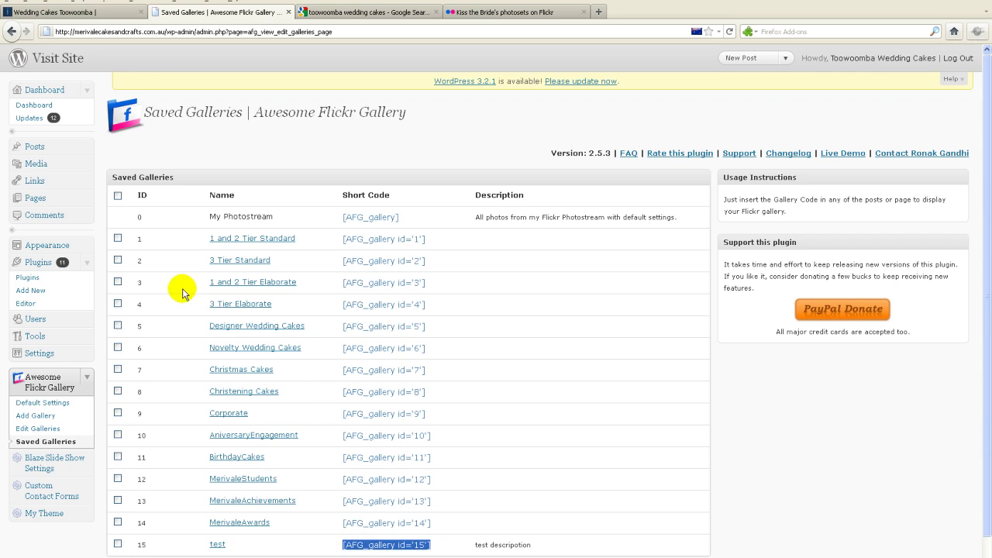
click(84, 198)
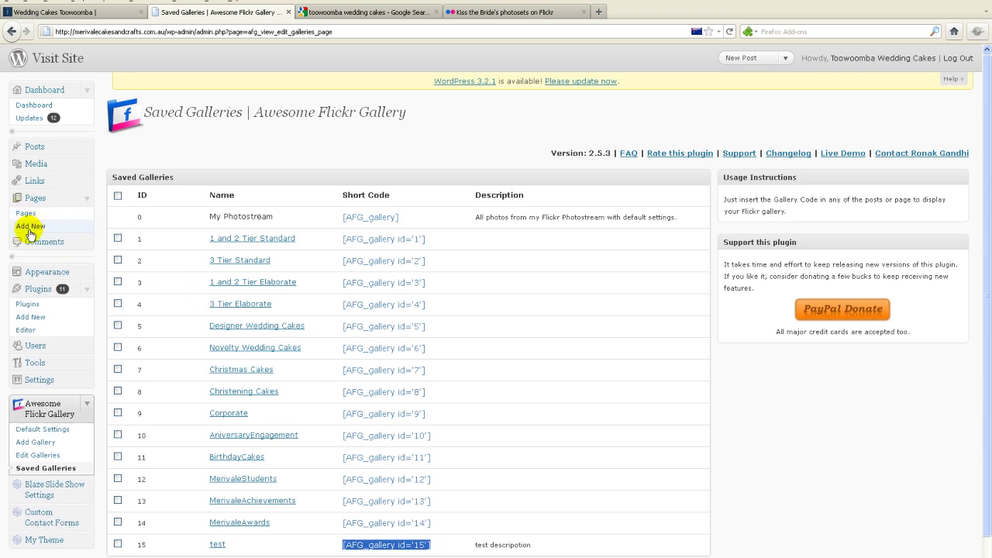
Add a new page titled 'test', paste [AFG_gallery id='15'] into its body, and save it as a draft
click(31, 228)
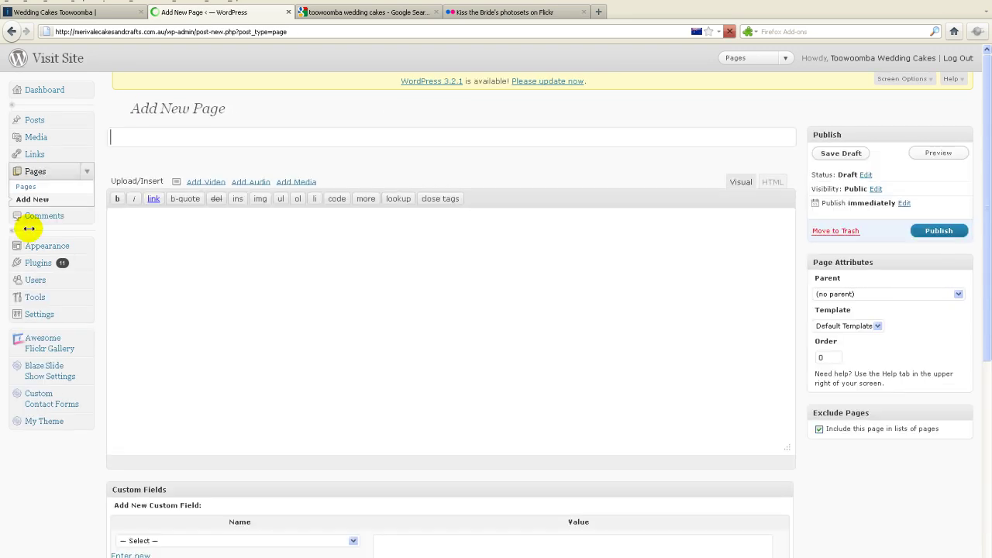
click(144, 137)
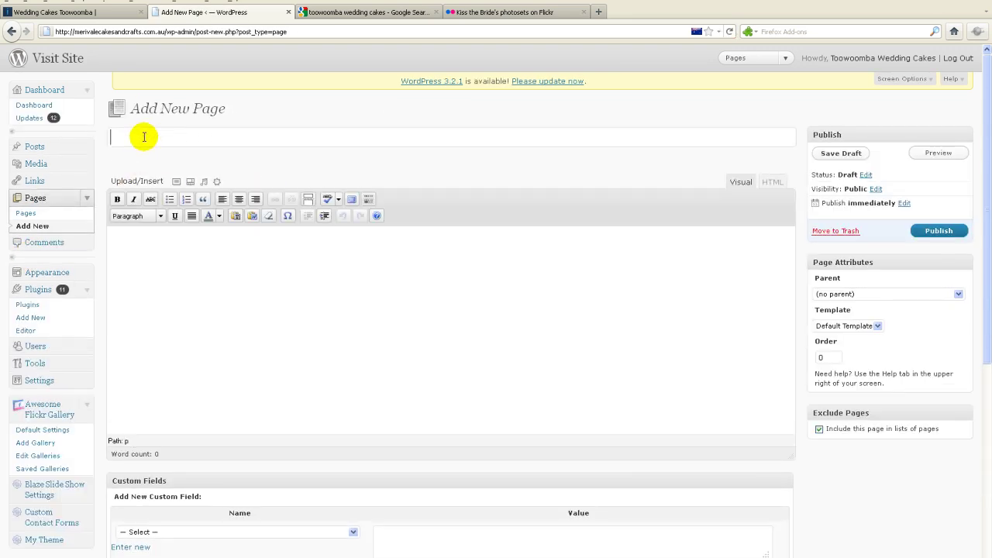
text(test)
right_click(134, 242)
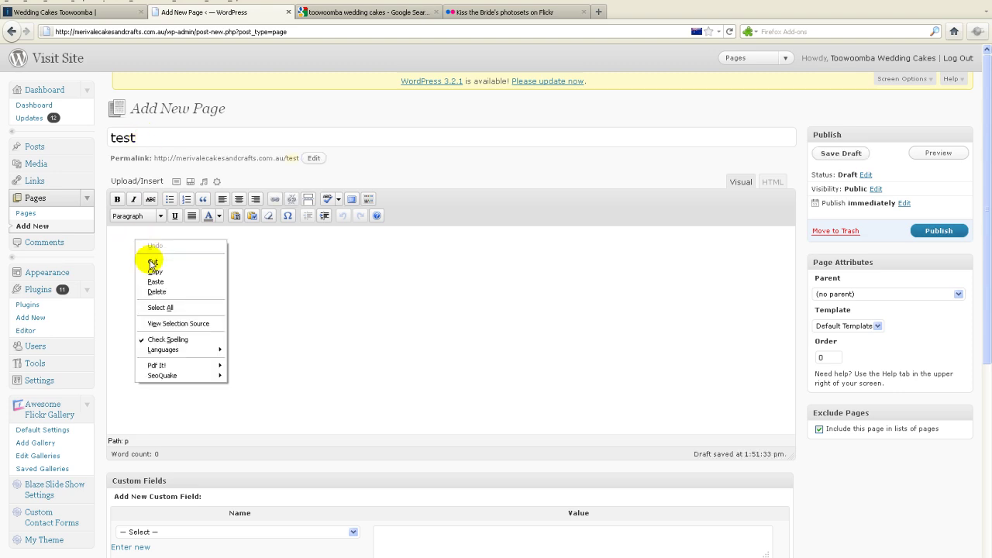
click(156, 282)
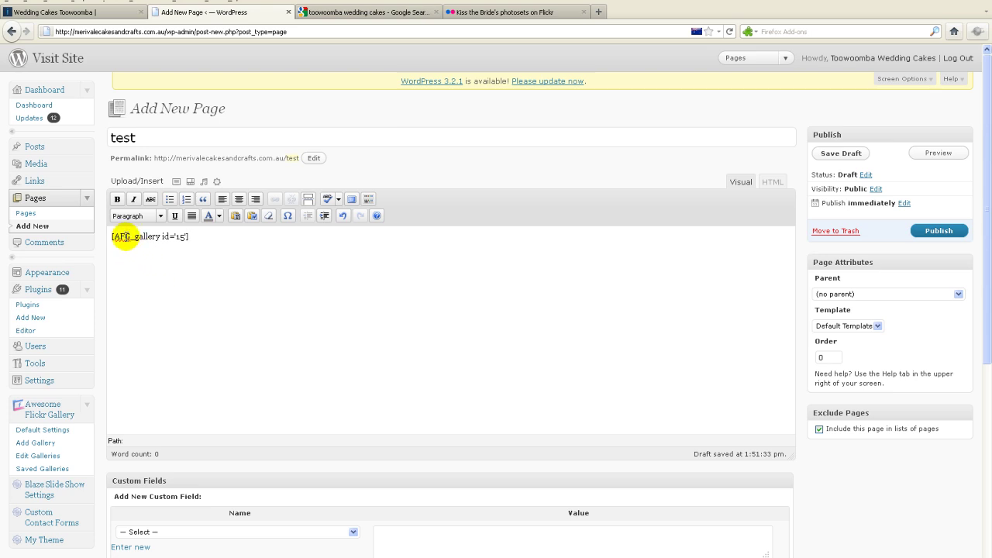
drag(132, 236, 114, 238)
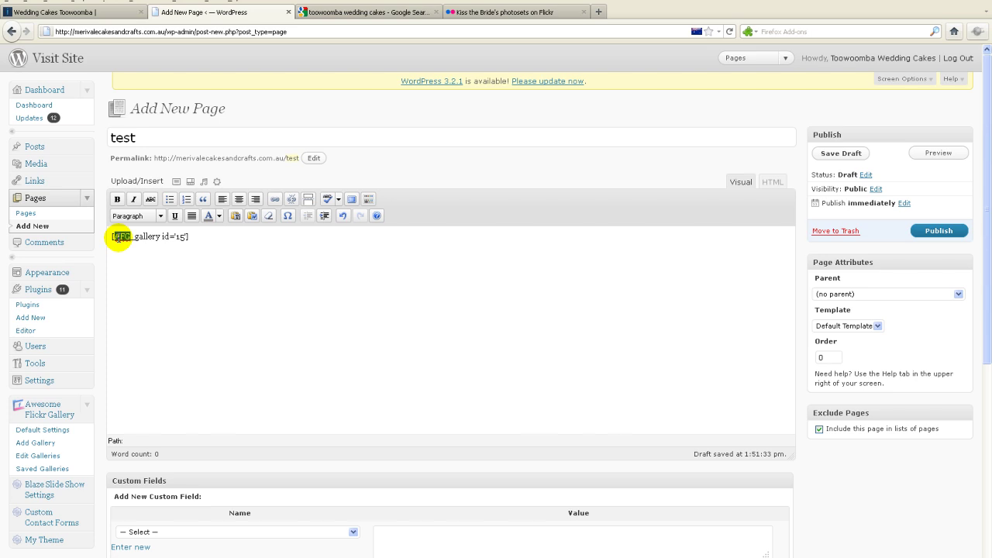
click(129, 252)
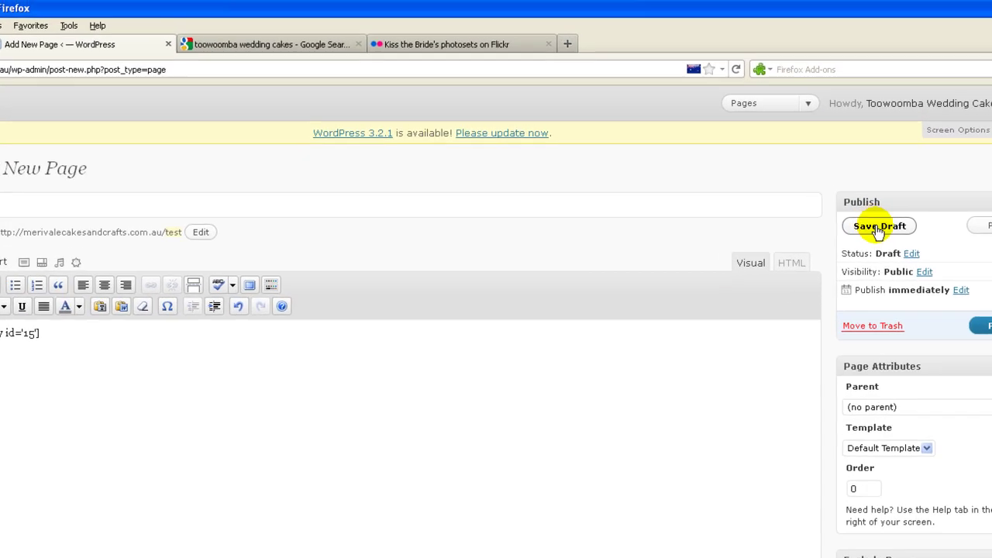
click(840, 155)
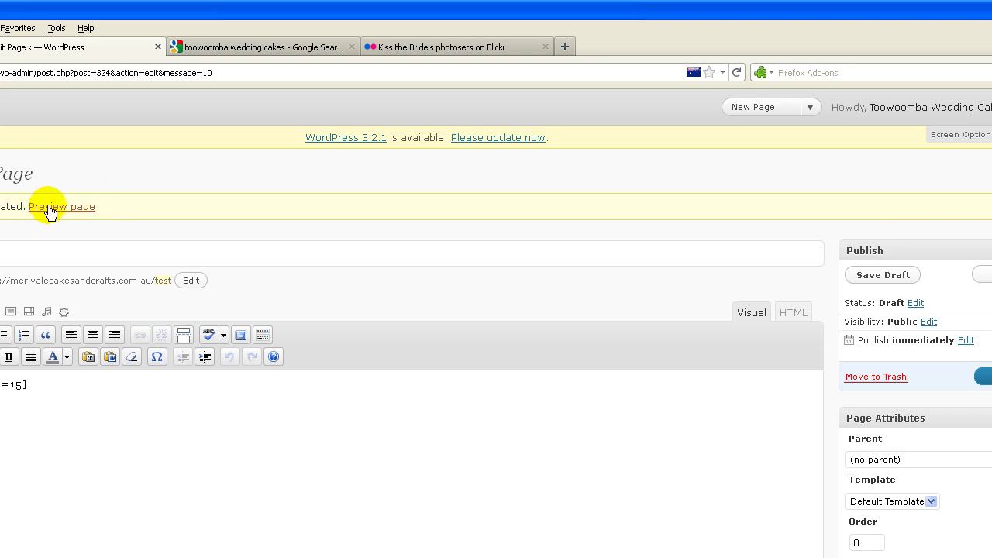
Preview the test page showing the Fussy Hair photos, then go back to the Edit Page tab
click(52, 208)
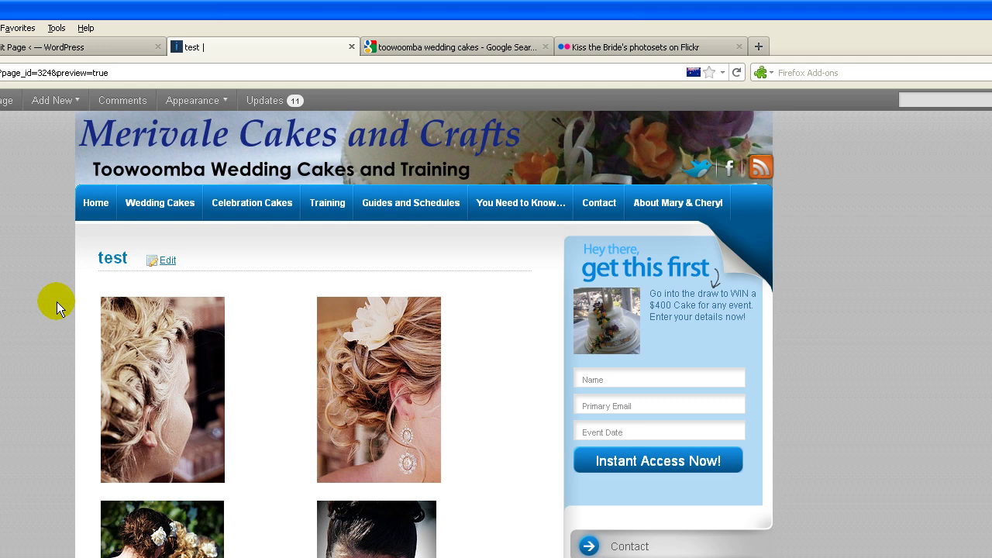
click(86, 50)
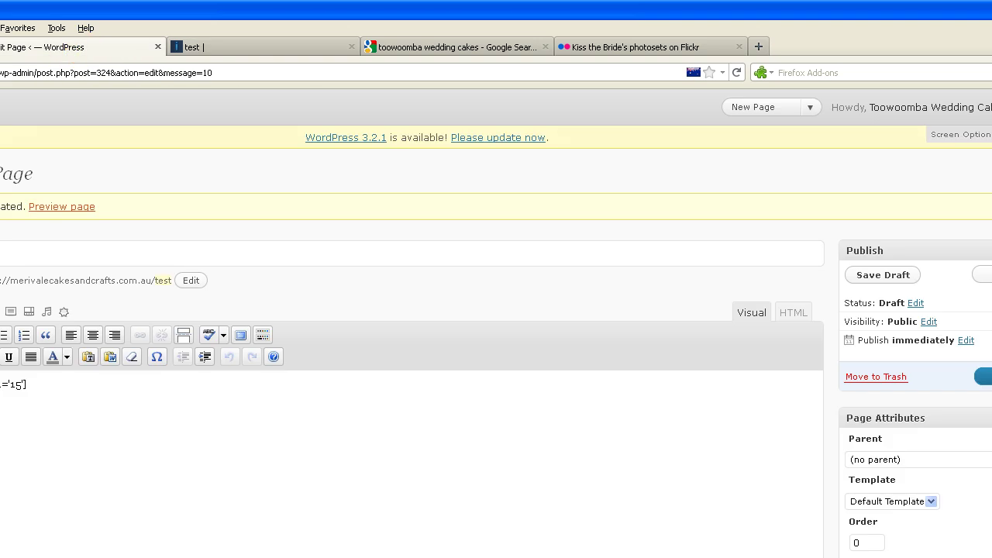